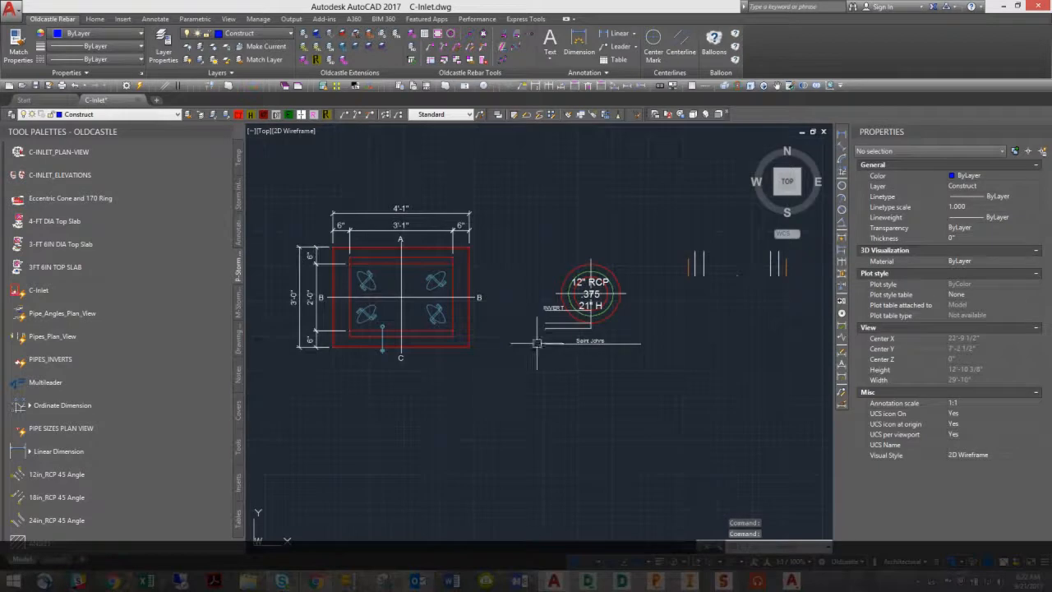
# Move the C-Inlet plan view block horizontally away from the pipe blocks
pyautogui.moveTo(505, 382); pyautogui.dragTo(552, 347, button='middle')
pyautogui.write('c')
pyautogui.press('Return')
pyautogui.click(504, 312)
pyautogui.scroll(-4, 524, 290)
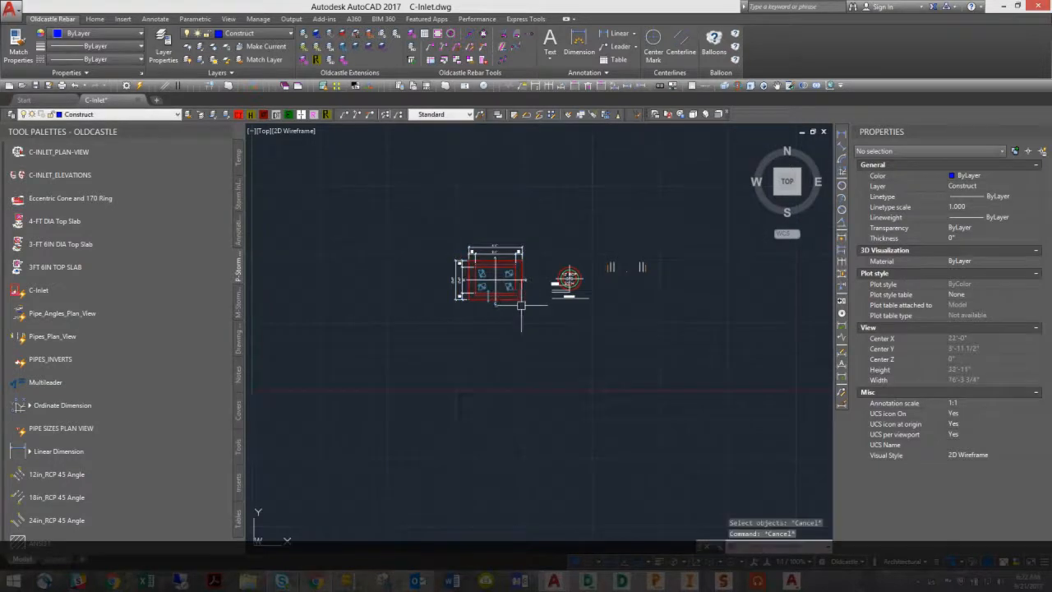
pyautogui.press('Return')
pyautogui.click(528, 330)
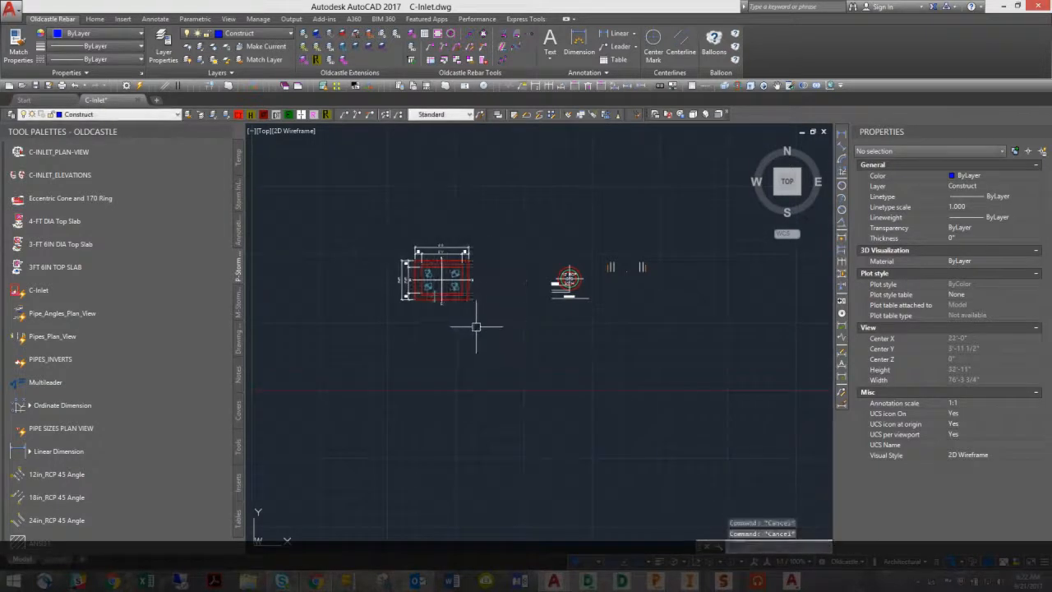
# Copy the plan view block straight below itself and switch the copy to the View-B Base w/Grate Seat view
pyautogui.click(473, 278)
pyautogui.click(488, 381)
pyautogui.press('Escape')
pyautogui.click(462, 385)
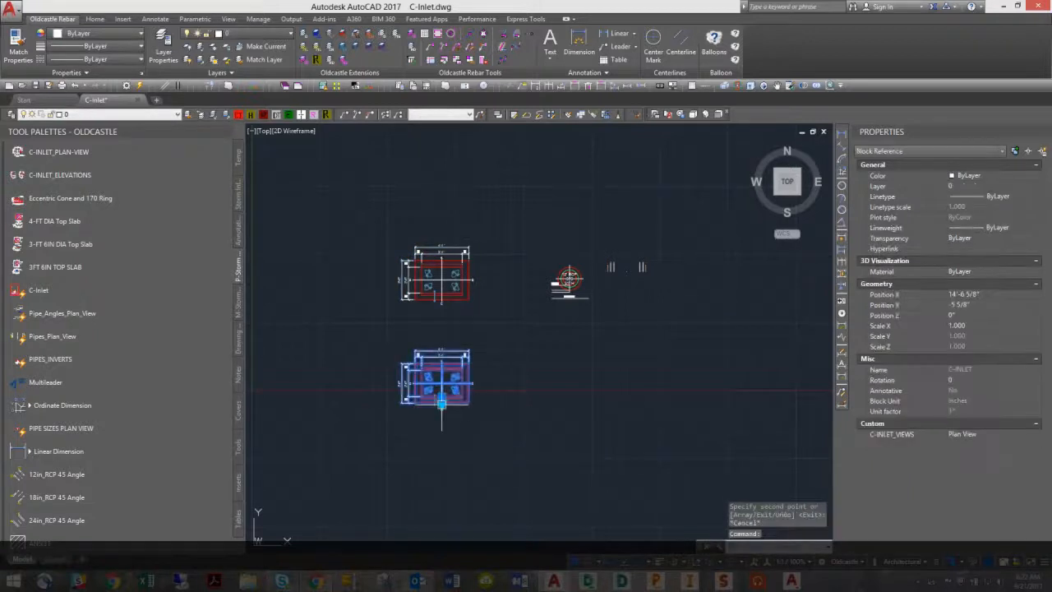
pyautogui.click(441, 401)
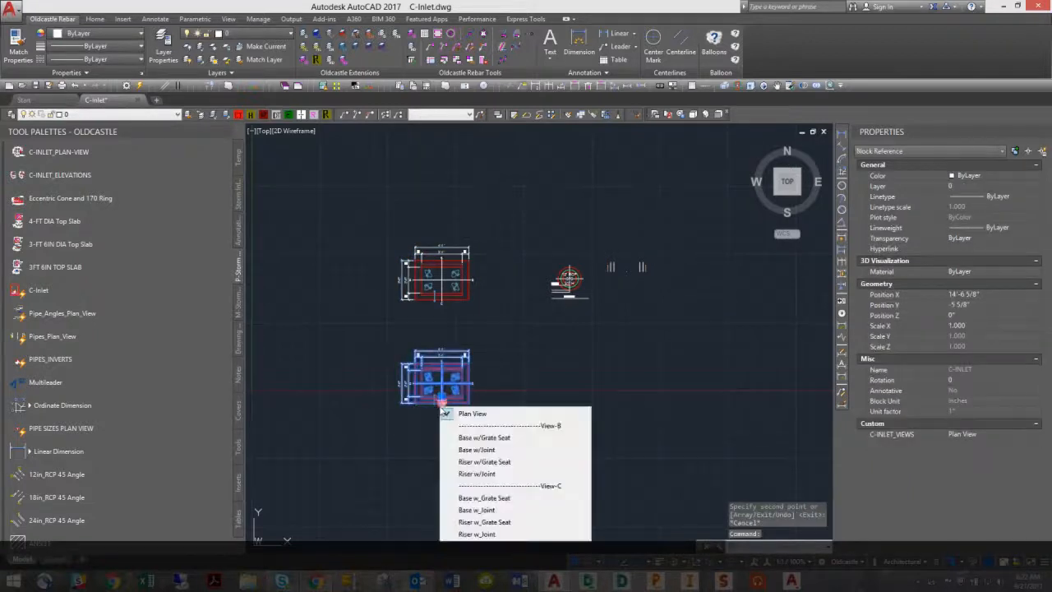
pyautogui.click(478, 438)
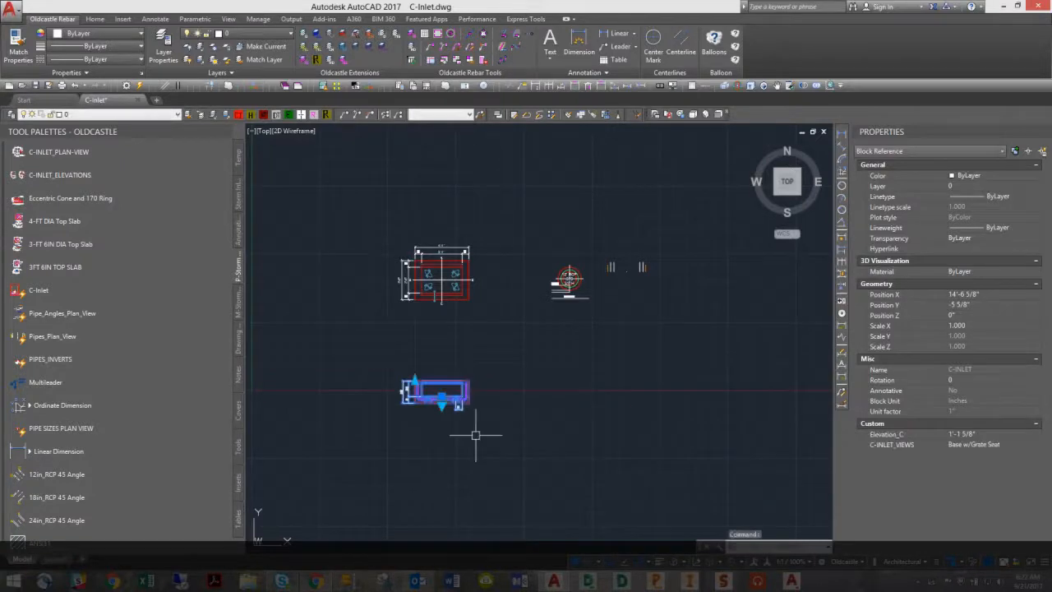
# Stretch the View-B base upward to an Elevation_C height of about 4'-0 5/8"
pyautogui.click(416, 379)
pyautogui.click(409, 344)
pyautogui.scroll(2, 392, 363)
pyautogui.scroll(2, 393, 363)
pyautogui.press('Escape')
pyautogui.scroll(-4, 392, 368)
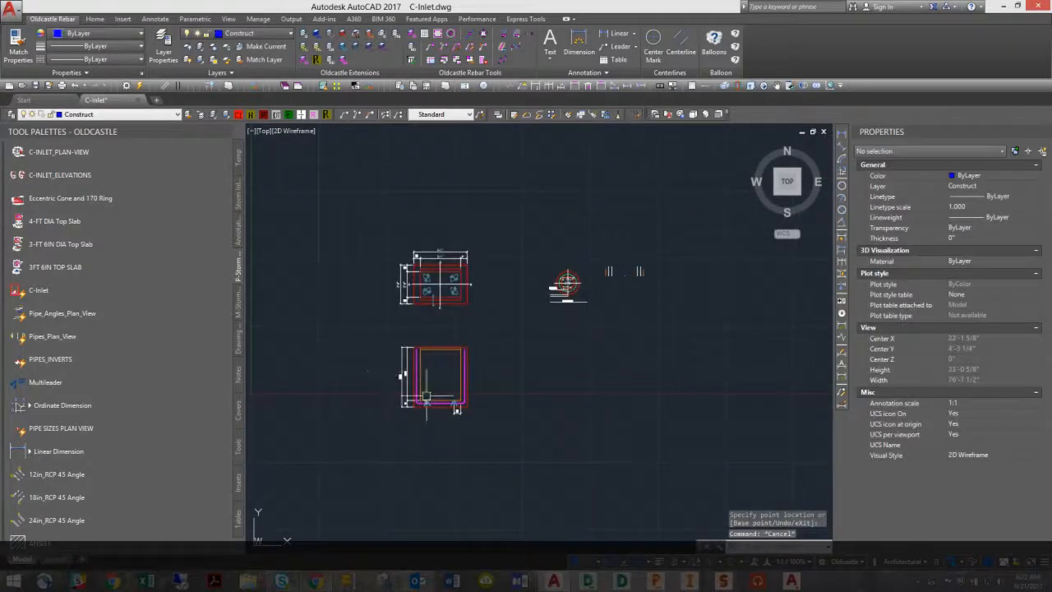
# Copy the View-B base horizontally to the east of the original
pyautogui.press('Escape')
pyautogui.write('co')
pyautogui.press('space')
pyautogui.click(431, 402)
pyautogui.press('space')
pyautogui.click(428, 432)
pyautogui.click(546, 433)
pyautogui.press('Escape')
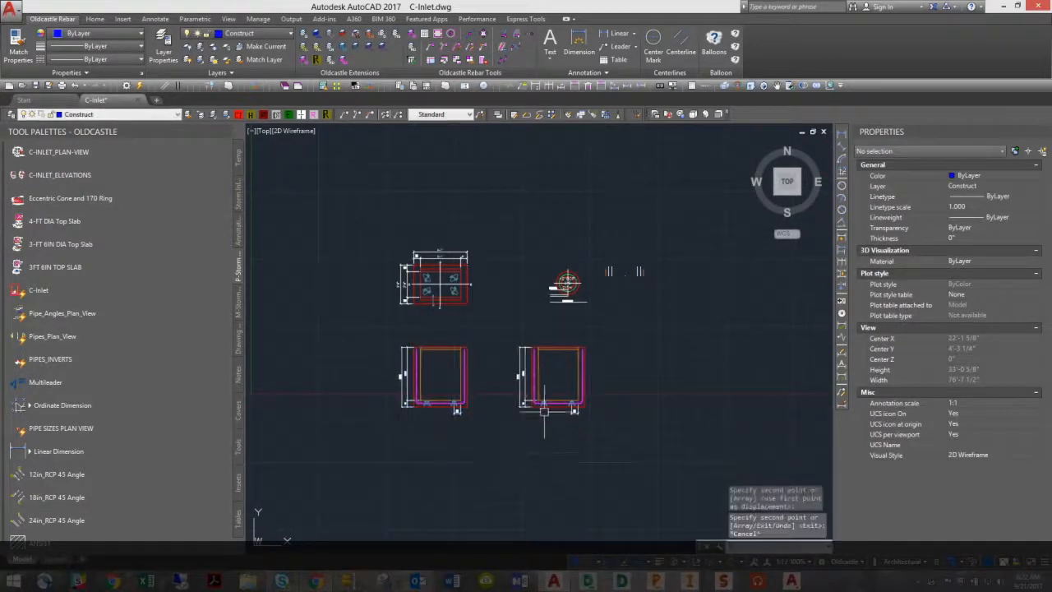
# Switch the copied base block to the View-C Base w_Grate Seat view
pyautogui.click(541, 405)
pyautogui.click(557, 406)
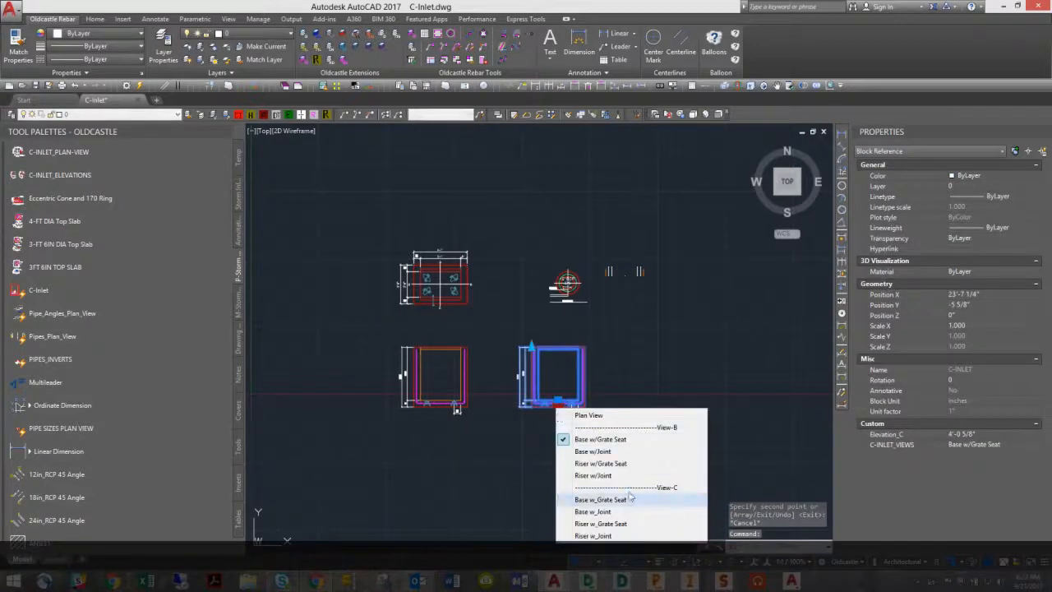
pyautogui.click(597, 499)
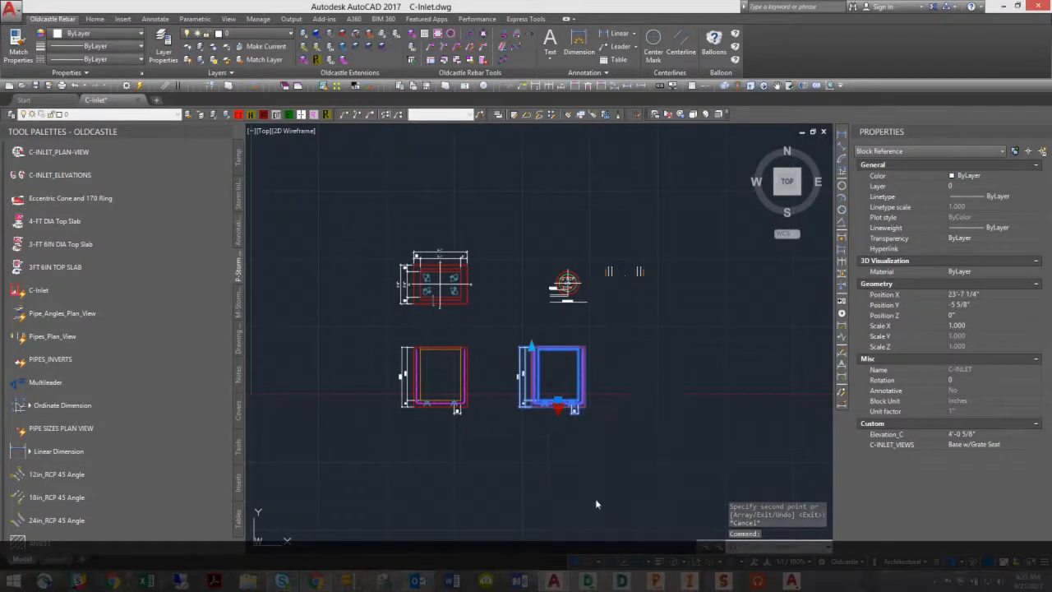
pyautogui.press('Escape')
# Stretch the View-C base to a height of 4'-7", aligned with the top of the View-B base
pyautogui.scroll(4, 532, 399)
pyautogui.click(548, 386)
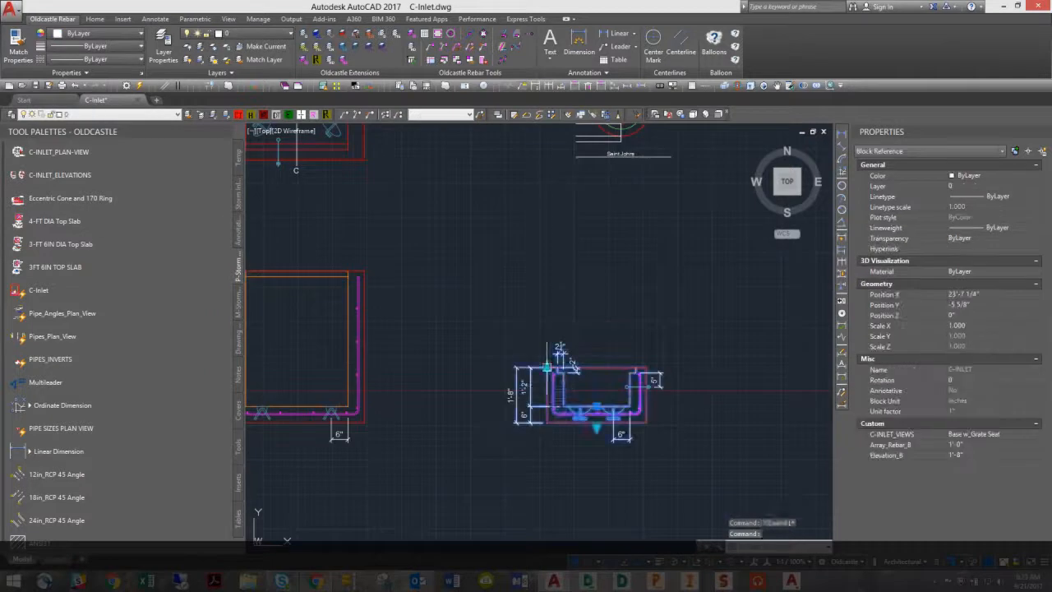
pyautogui.click(547, 368)
pyautogui.click(364, 271)
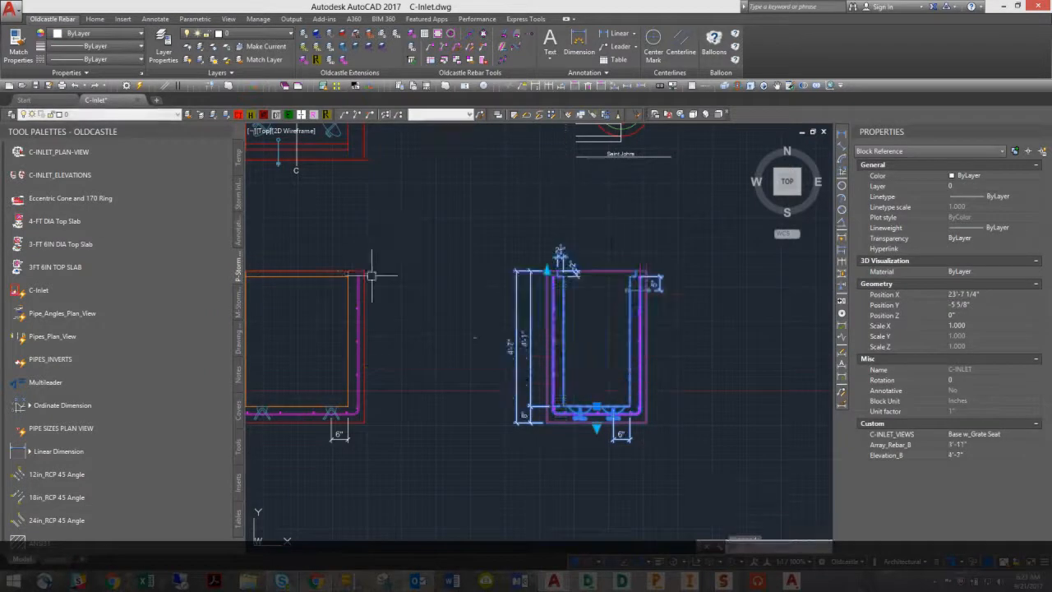
pyautogui.scroll(-3, 451, 341)
pyautogui.moveTo(448, 359); pyautogui.dragTo(490, 381, button='middle')
pyautogui.press('Escape')
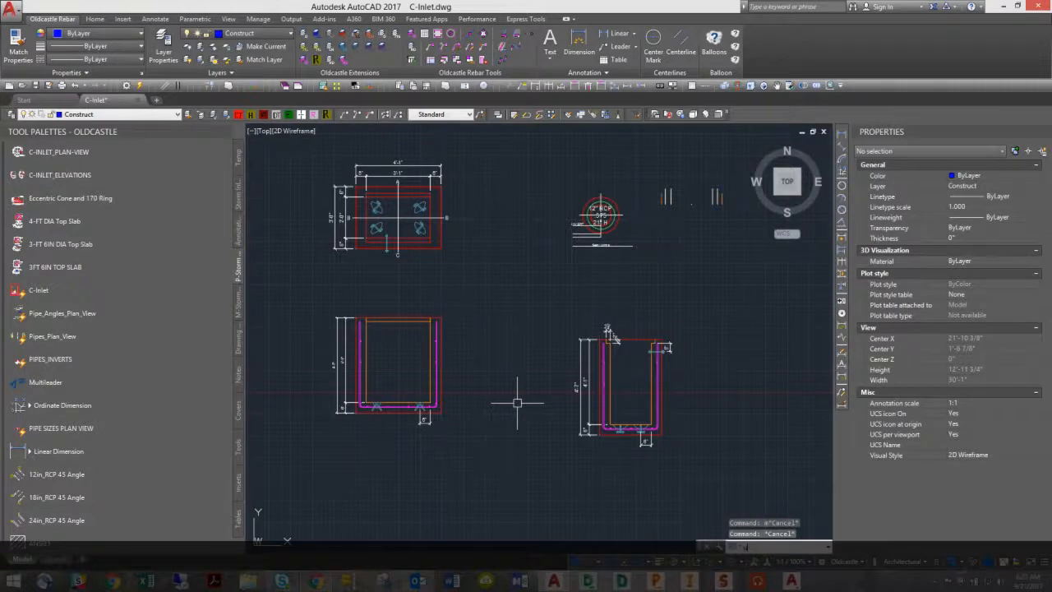
# Move the View-C base horizontally closer to the View-B base
pyautogui.moveTo(504, 418); pyautogui.dragTo(460, 396, button='middle')
pyautogui.write('m')
pyautogui.press('space')
pyautogui.click(514, 390)
pyautogui.press('space')
pyautogui.click(524, 426)
pyautogui.click(484, 429)
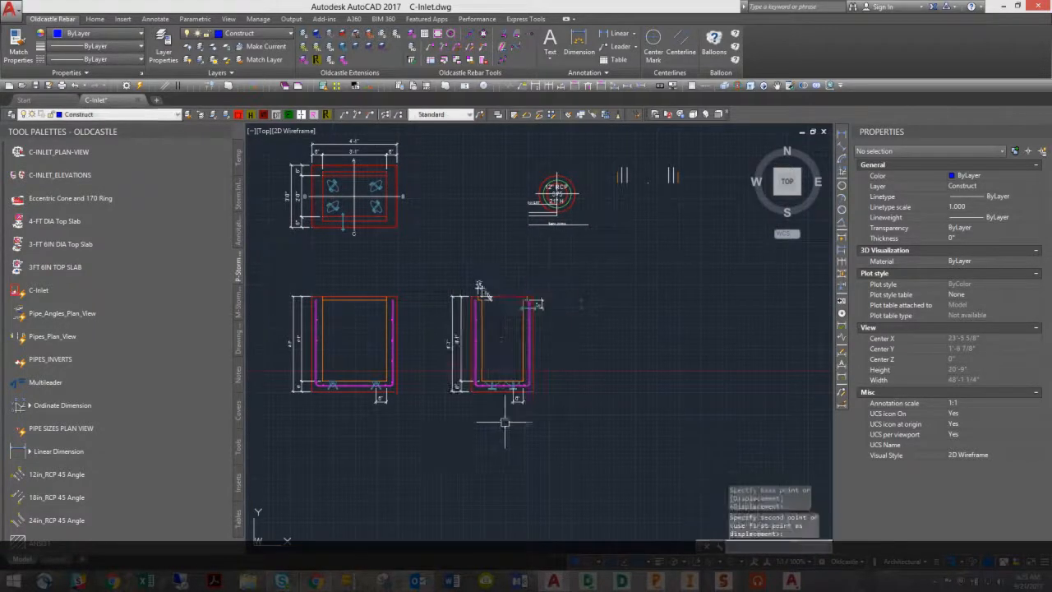
pyautogui.press('Escape')
# Move the pipe plan view block onto section line A at the inside face of the plan view's upper wall
pyautogui.scroll(-3, 530, 414)
pyautogui.scroll(5, 480, 345)
pyautogui.scroll(-2, 500, 321)
pyautogui.moveTo(513, 309); pyautogui.dragTo(557, 342, button='middle')
pyautogui.press('Escape')
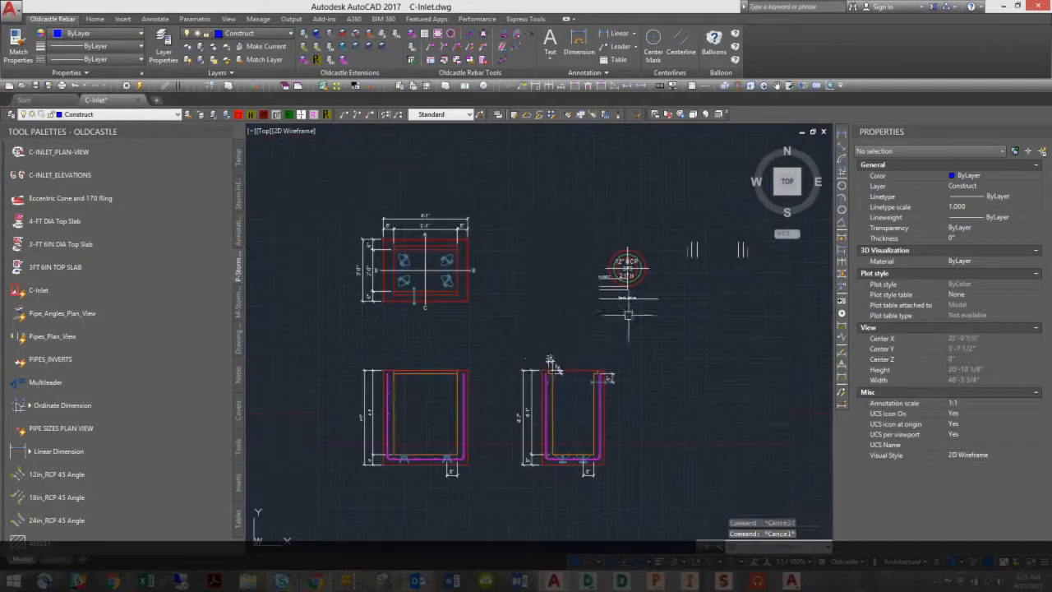
pyautogui.click(691, 247)
pyautogui.click(717, 256)
pyautogui.scroll(4, 538, 273)
pyautogui.scroll(-4, 570, 280)
pyautogui.scroll(4, 491, 259)
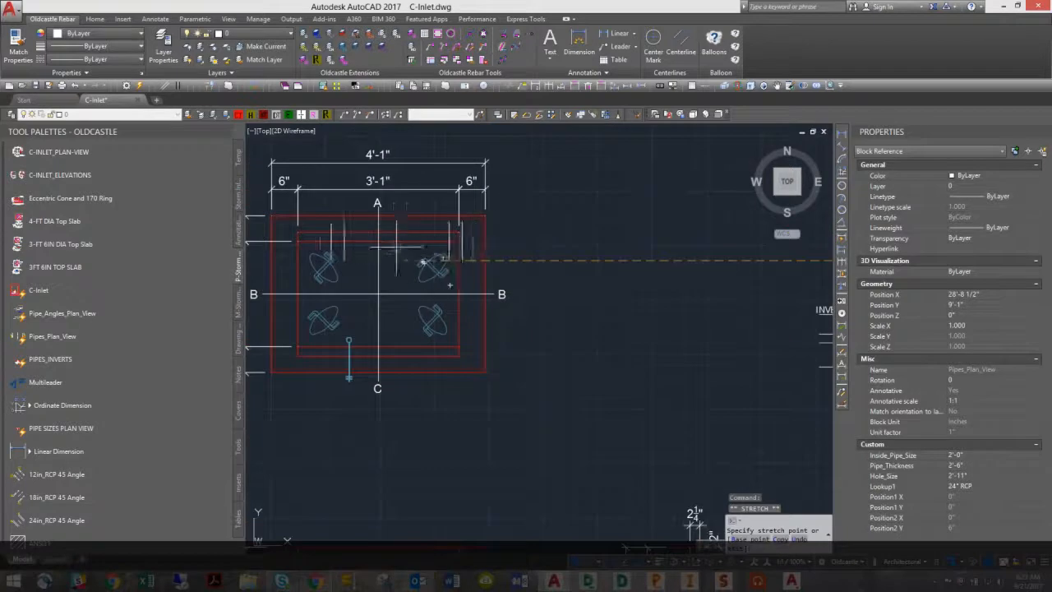
pyautogui.moveTo(378, 241); pyautogui.dragTo(487, 295, button='middle')
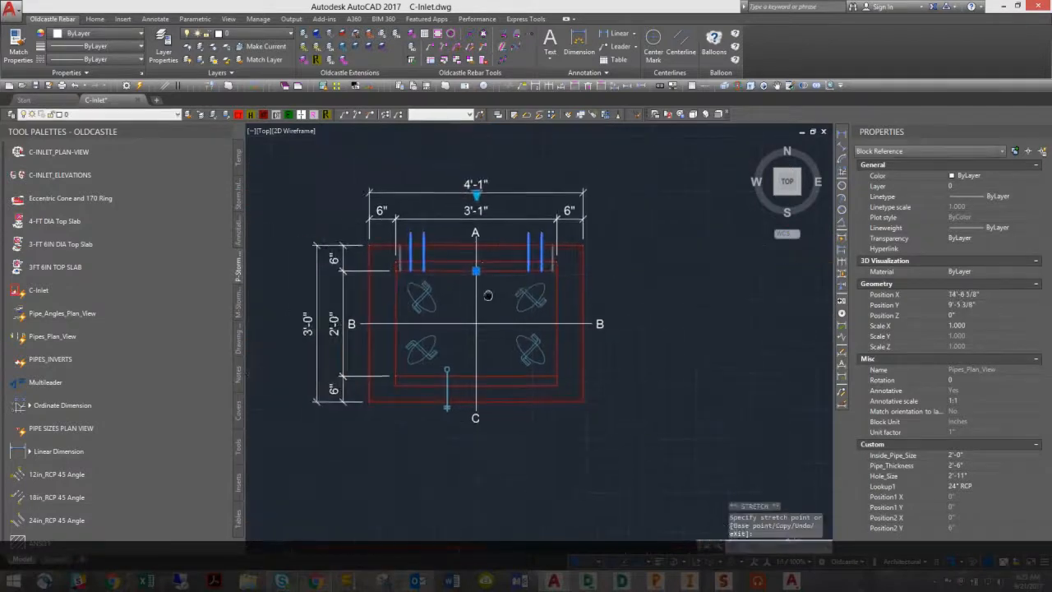
# Try the 36" RCP size on the pipe plan view block and set it to 12" RCP instead
pyautogui.click(479, 198)
pyautogui.click(507, 263)
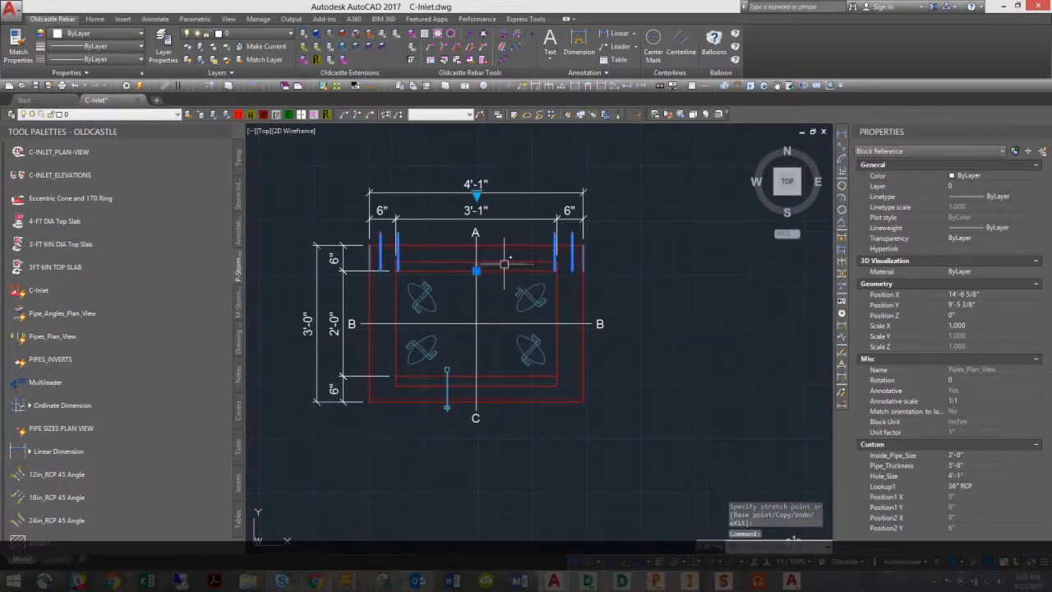
pyautogui.click(477, 194)
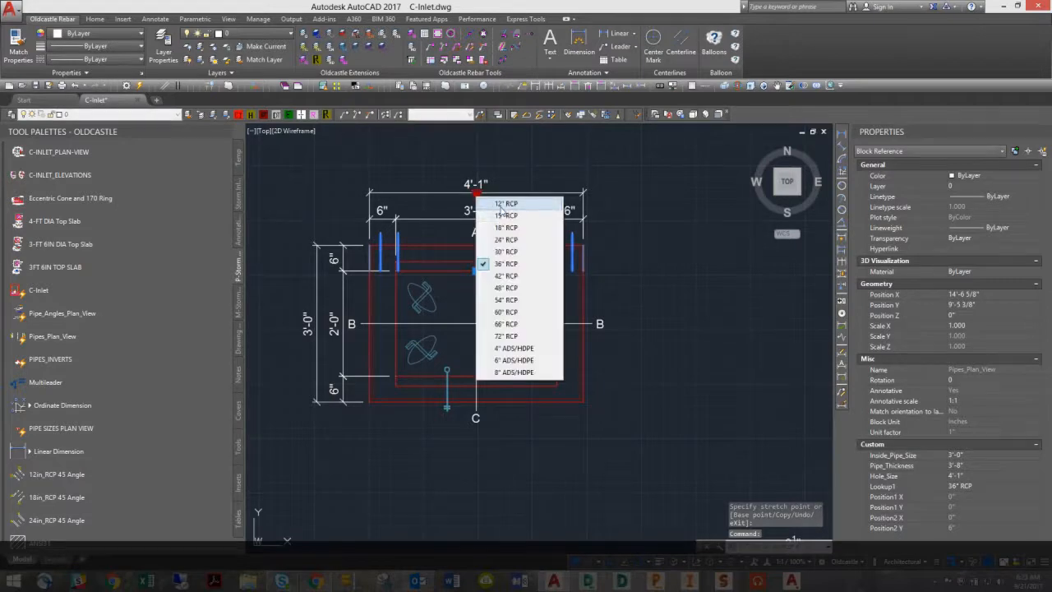
pyautogui.click(499, 206)
pyautogui.press('Escape')
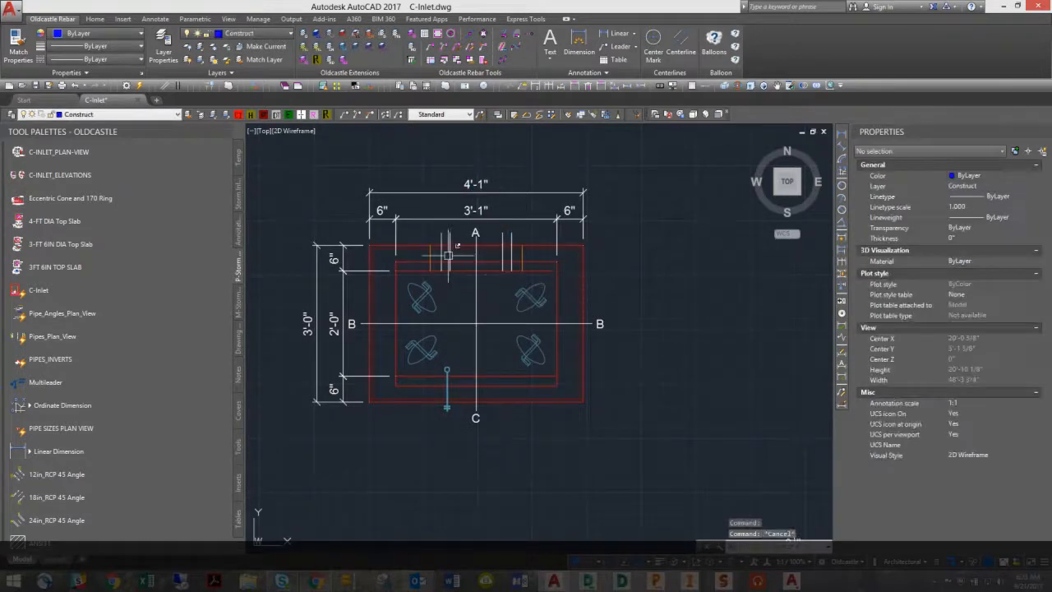
pyautogui.moveTo(489, 302); pyautogui.dragTo(504, 317, button='middle')
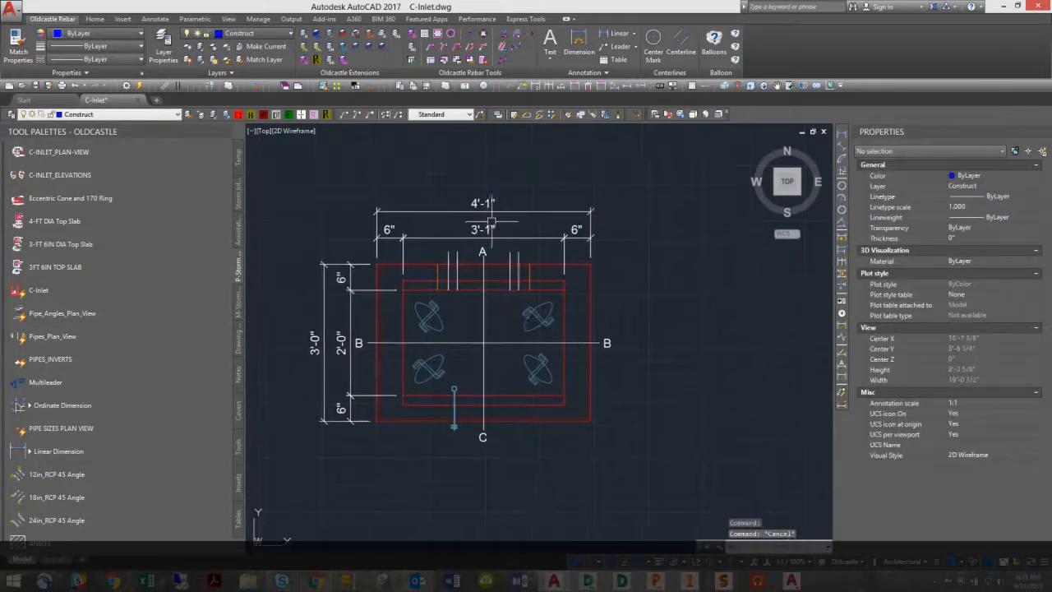
# Move the 12" RCP pipe invert block into the View-B base
pyautogui.scroll(-4, 480, 292)
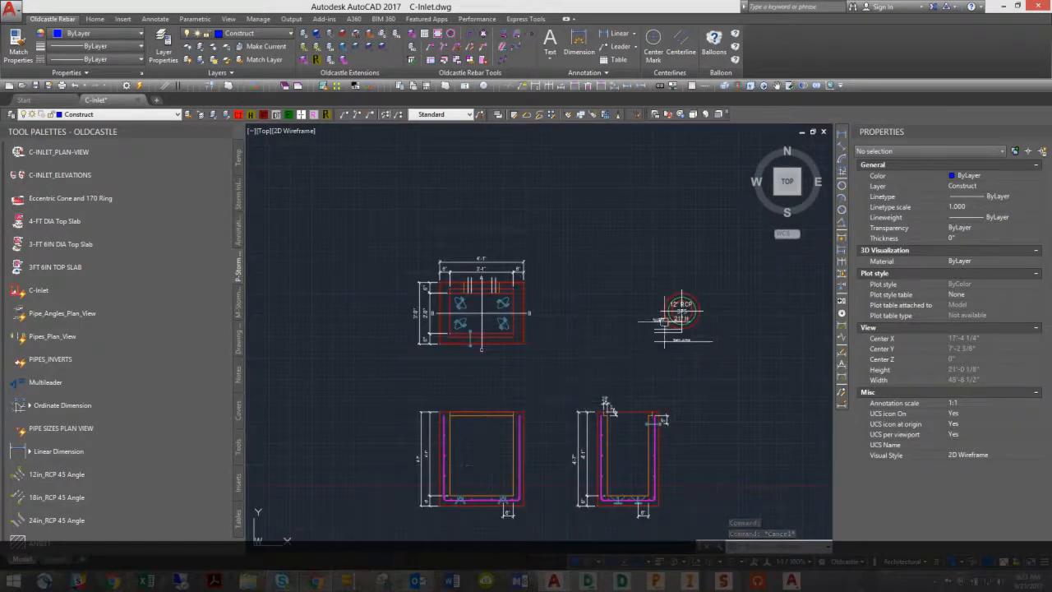
pyautogui.click(681, 310)
pyautogui.click(681, 318)
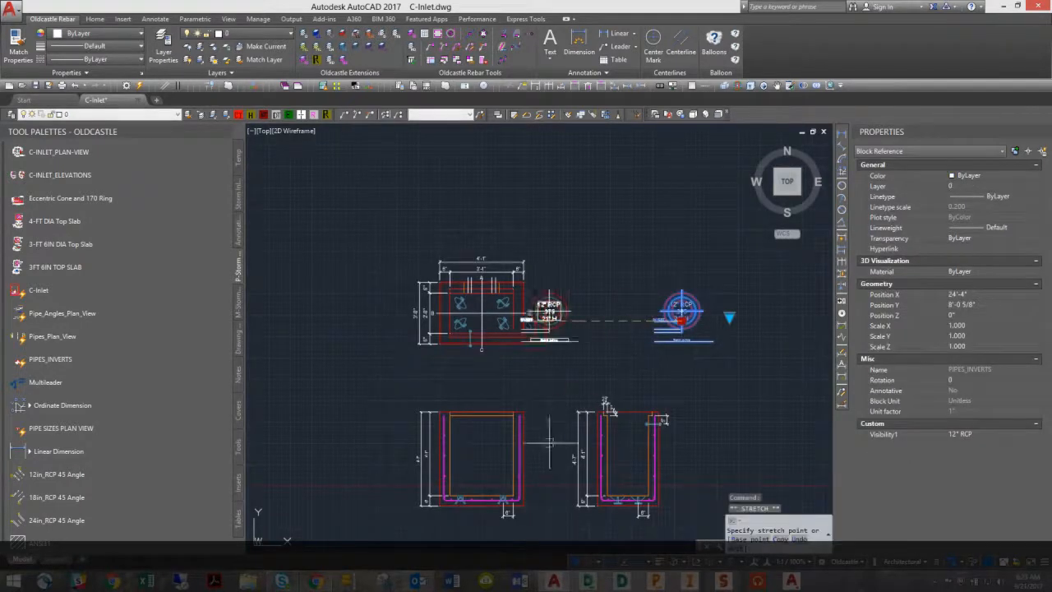
pyautogui.moveTo(481, 463); pyautogui.dragTo(499, 427, button='middle')
pyautogui.scroll(2, 488, 437)
pyautogui.press('Escape')
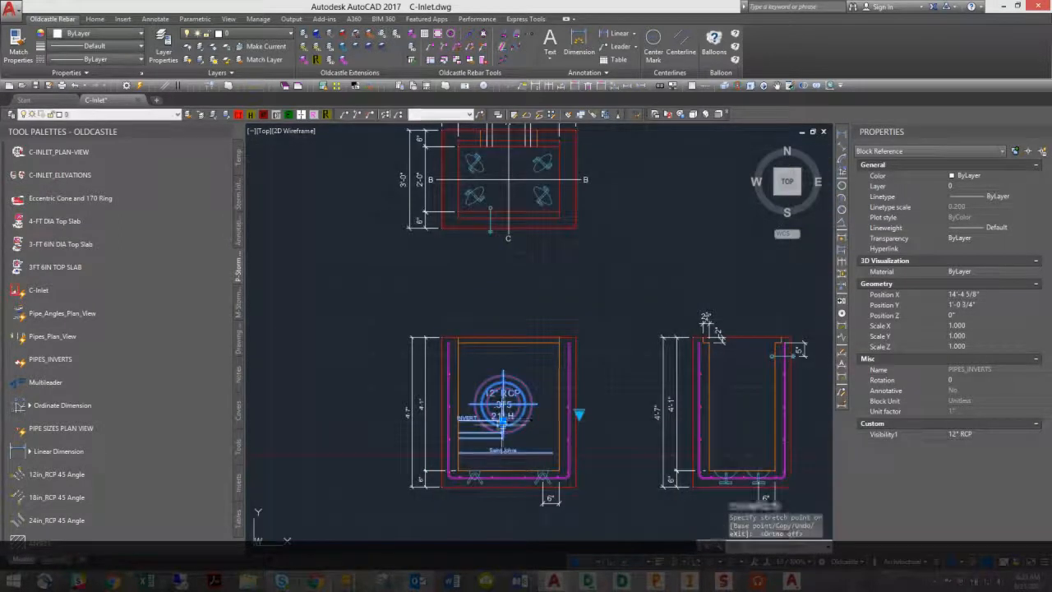
# Shift the 12" RCP pipe invert block down 2" inside the View-B base
pyautogui.scroll(4, 499, 433)
pyautogui.click(502, 434)
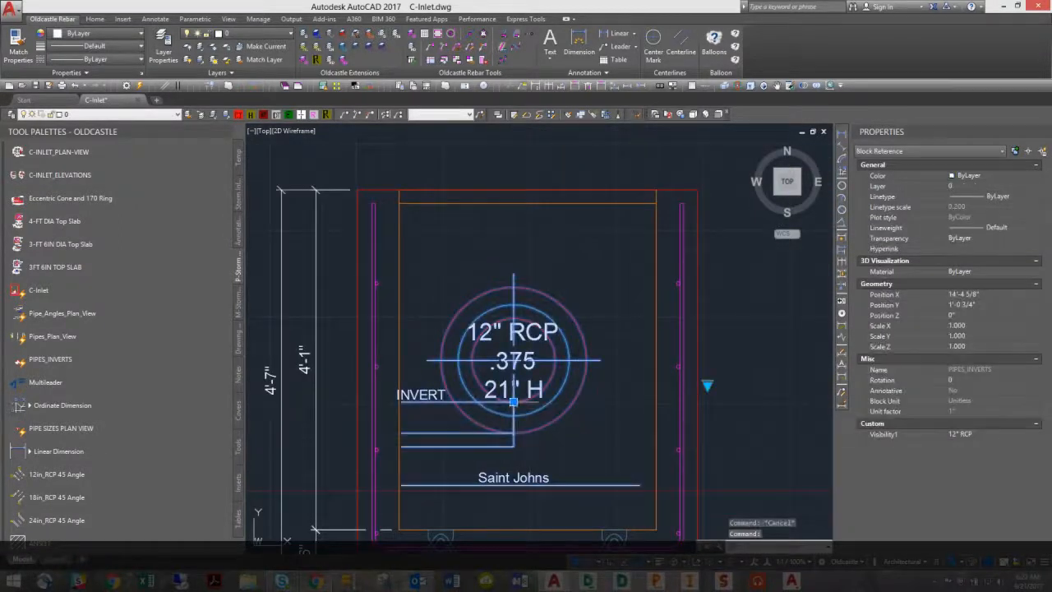
pyautogui.click(513, 401)
pyautogui.scroll(-2, 514, 403)
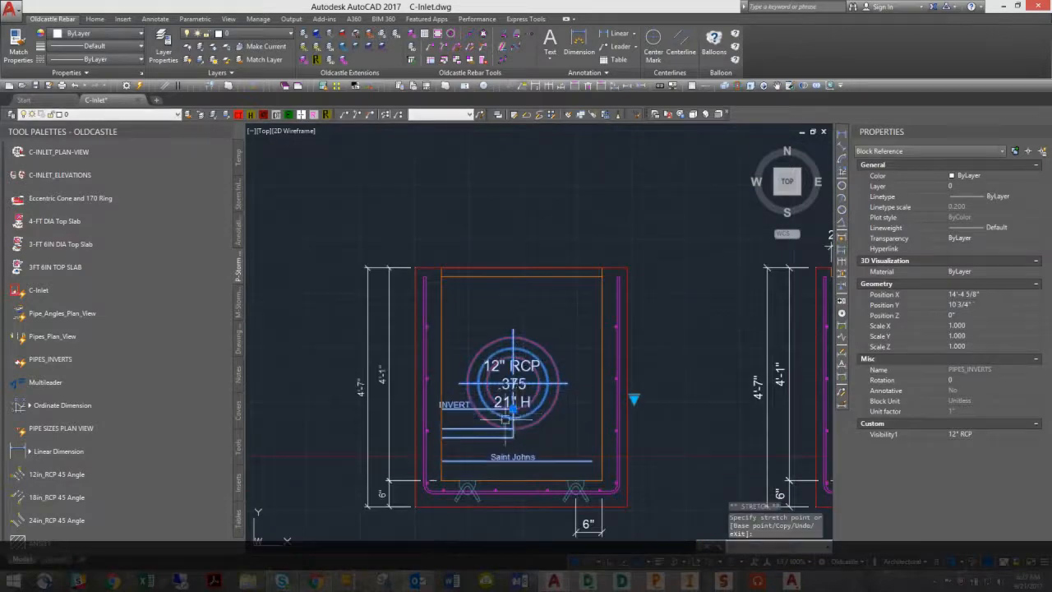
pyautogui.press('Escape')
# Move the pipe invert block from the lower end of its centerline to the midpoint of the View-B base's inside floor
pyautogui.moveTo(484, 413)
pyautogui.mouseDown(button='middle')
pyautogui.moveTo(495, 392)
pyautogui.moveTo(521, 411)
pyautogui.mouseUp(button='middle')
pyautogui.write('m')
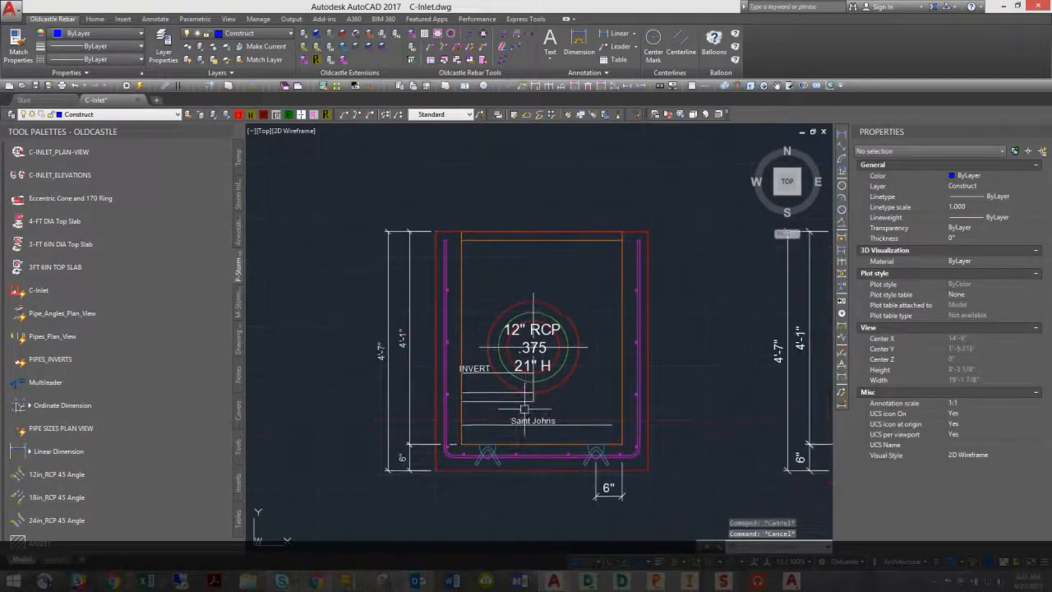
pyautogui.press('Return')
pyautogui.click(533, 403)
pyautogui.press('Return')
pyautogui.click(534, 402)
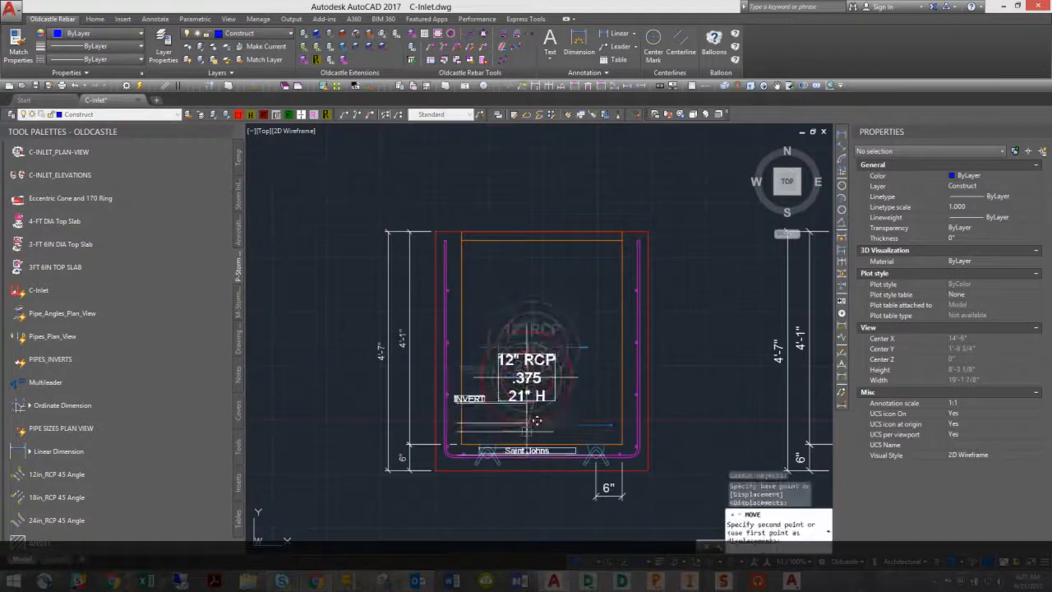
pyautogui.write('mid')
pyautogui.press('Return')
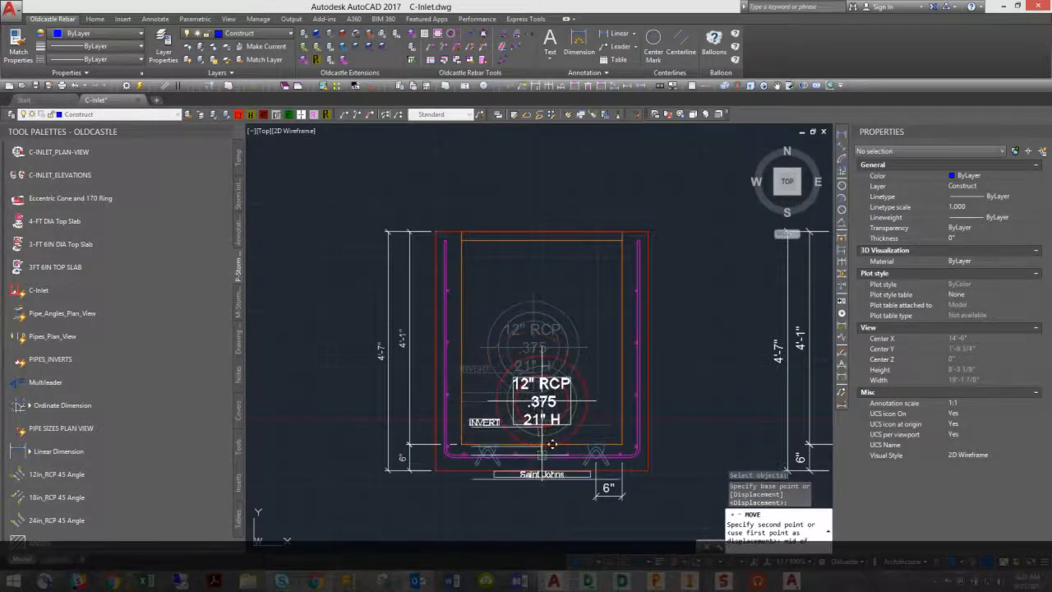
pyautogui.click(544, 435)
pyautogui.press('Escape')
pyautogui.scroll(-2, 556, 414)
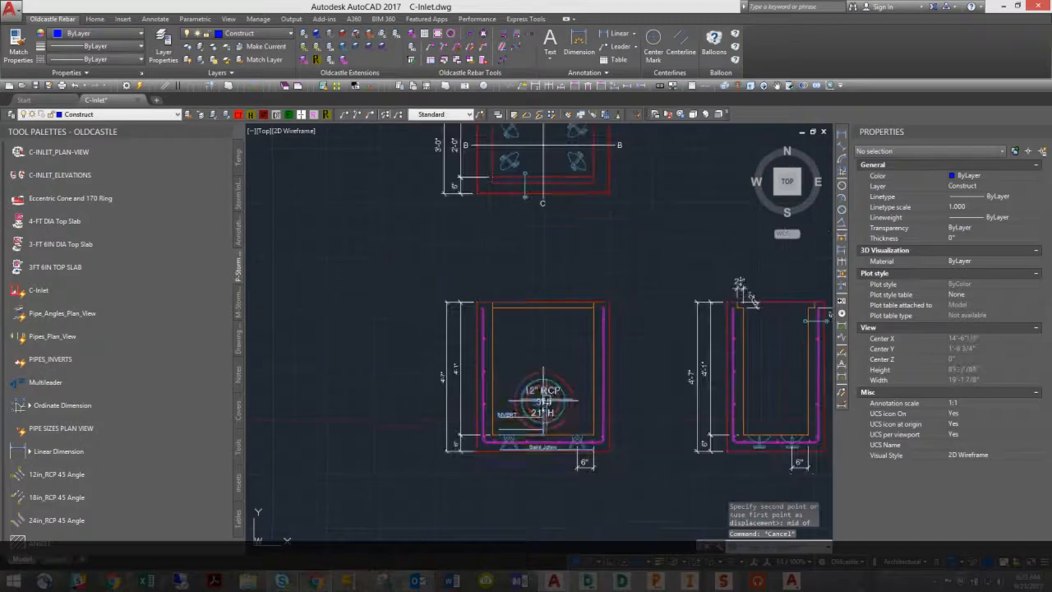
pyautogui.click(543, 408)
pyautogui.click(616, 410)
pyautogui.press('Escape')
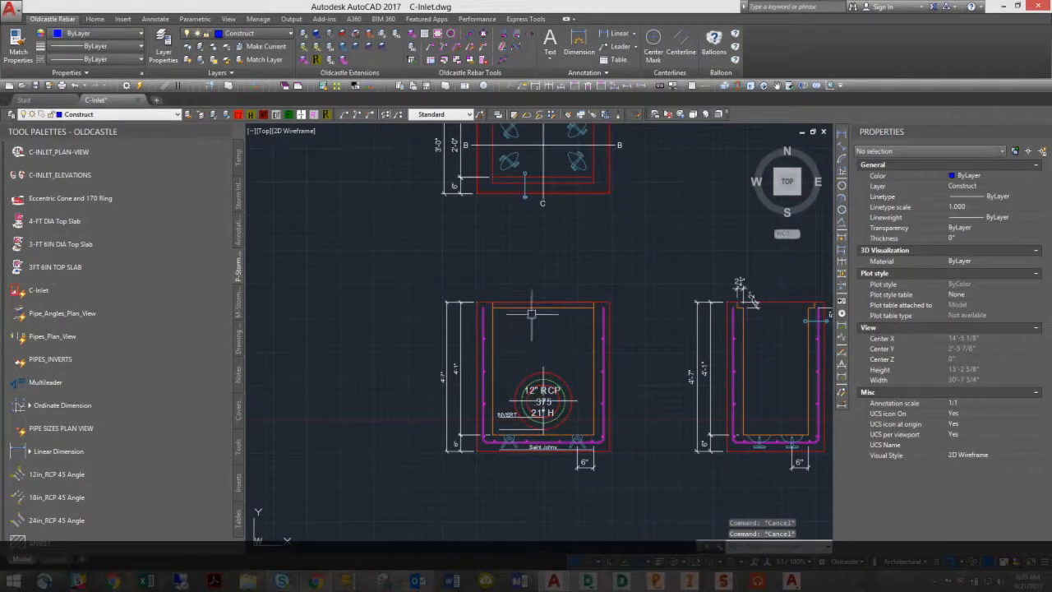
pyautogui.click(493, 308)
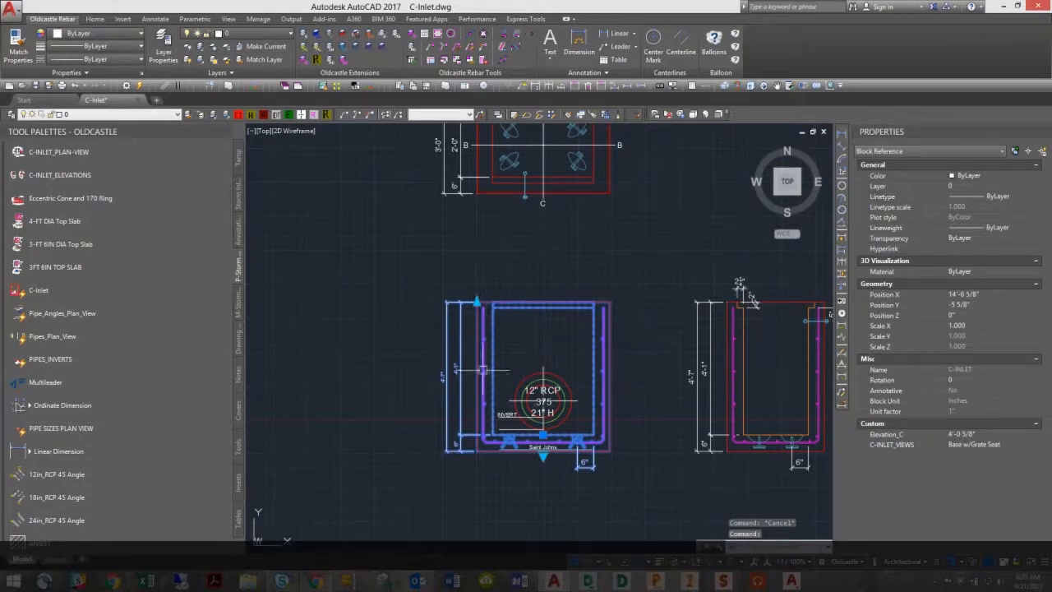
pyautogui.moveTo(511, 332); pyautogui.dragTo(499, 381, button='middle')
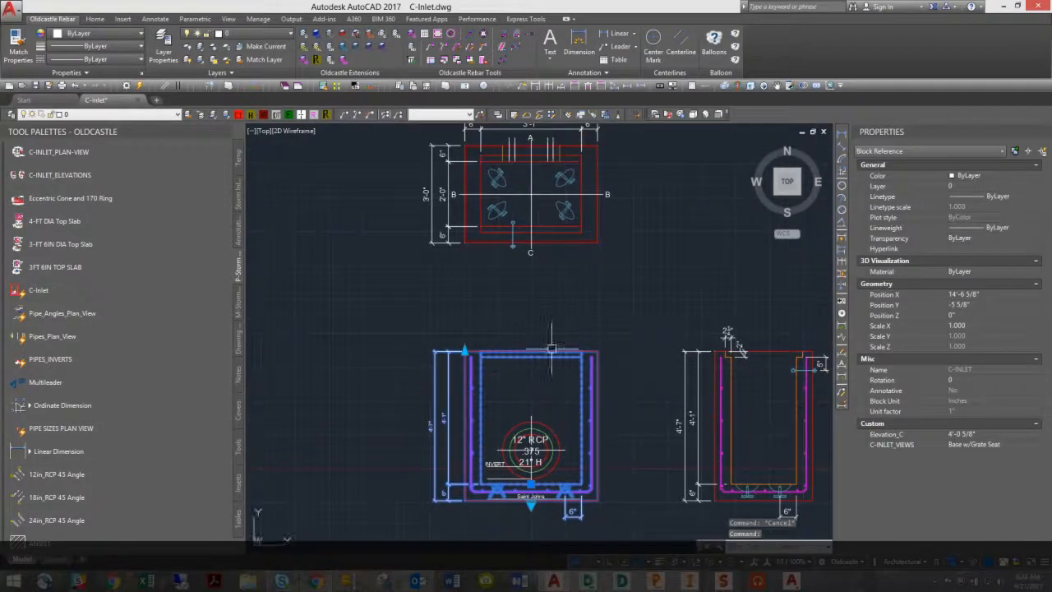
pyautogui.press('Escape')
pyautogui.moveTo(564, 338); pyautogui.dragTo(555, 367, button='middle')
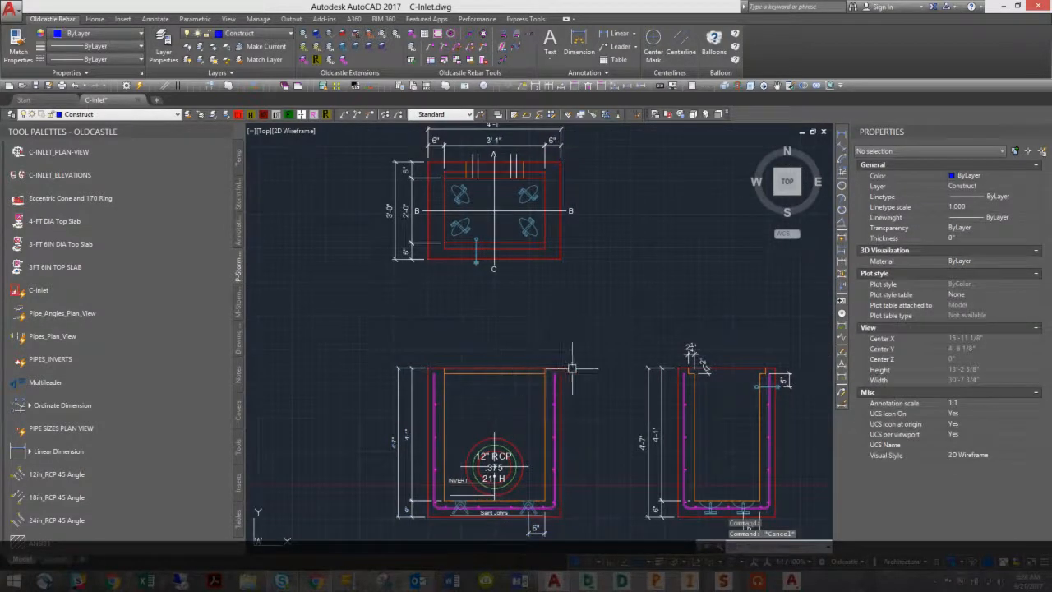
pyautogui.scroll(-5, 593, 361)
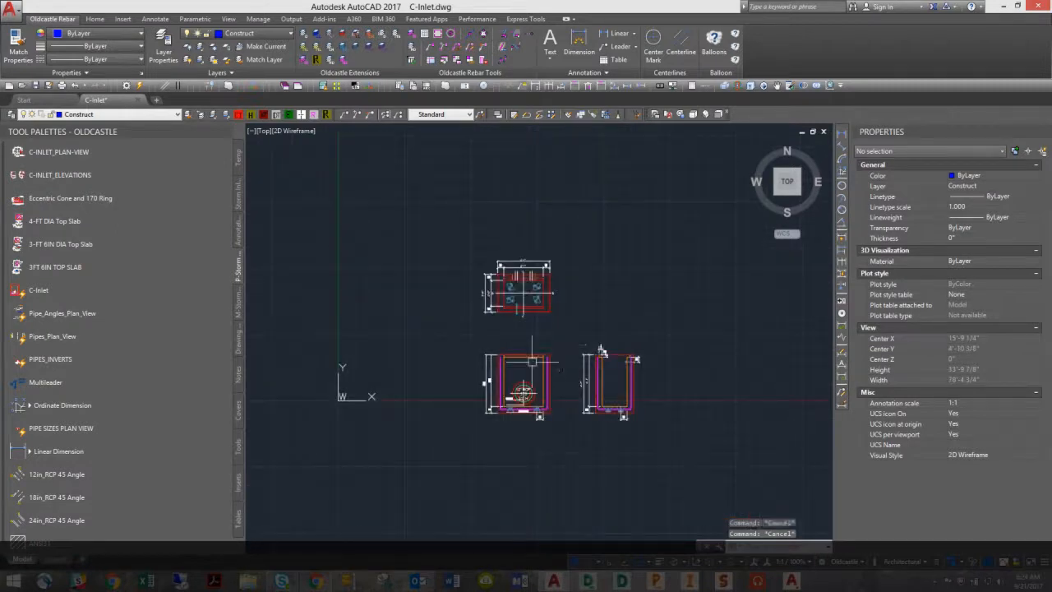
pyautogui.click(536, 363)
pyautogui.scroll(2, 518, 376)
pyautogui.click(519, 436)
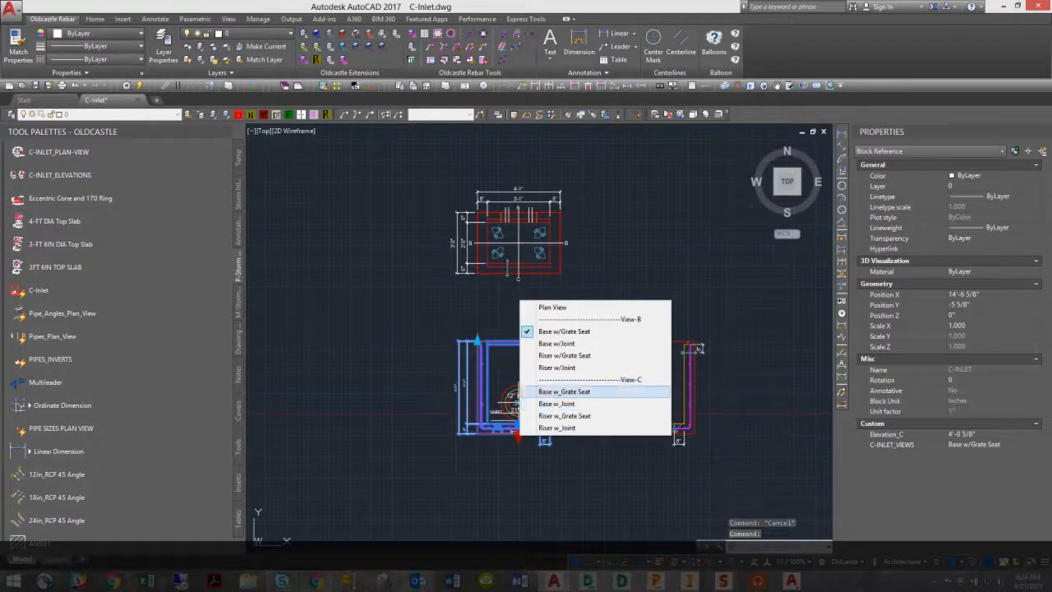
pyautogui.click(557, 404)
pyautogui.scroll(-5, 556, 403)
pyautogui.scroll(2, 553, 385)
pyautogui.press('Escape')
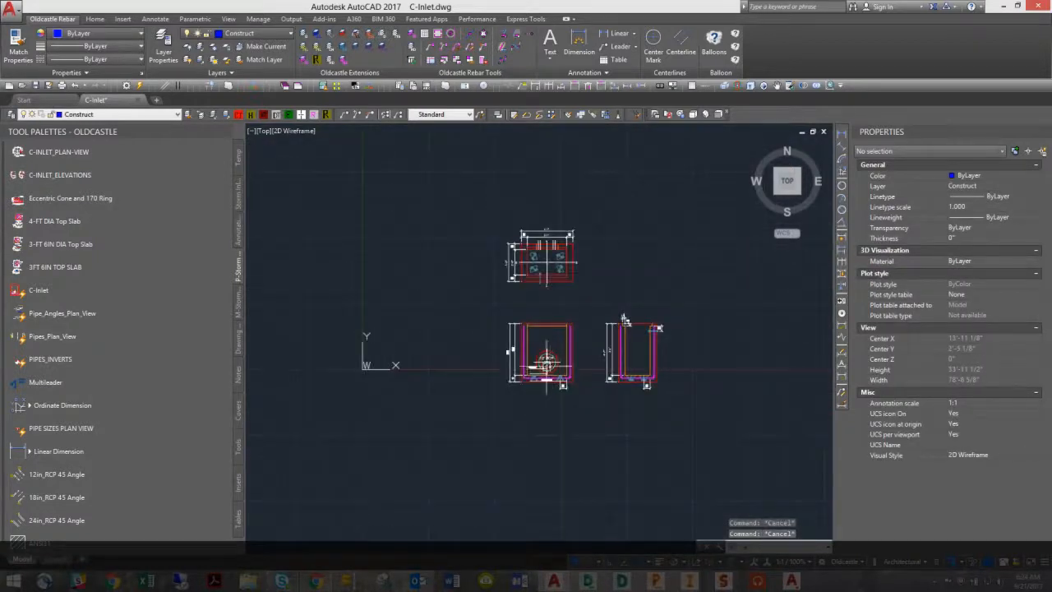
# Move the 12" RCP pipe invert block out of the View-B base to the empty area on its left
pyautogui.click(545, 362)
pyautogui.write('m')
pyautogui.press('space')
pyautogui.click(562, 405)
pyautogui.click(464, 415)
pyautogui.press('Escape')
pyautogui.press('Escape')
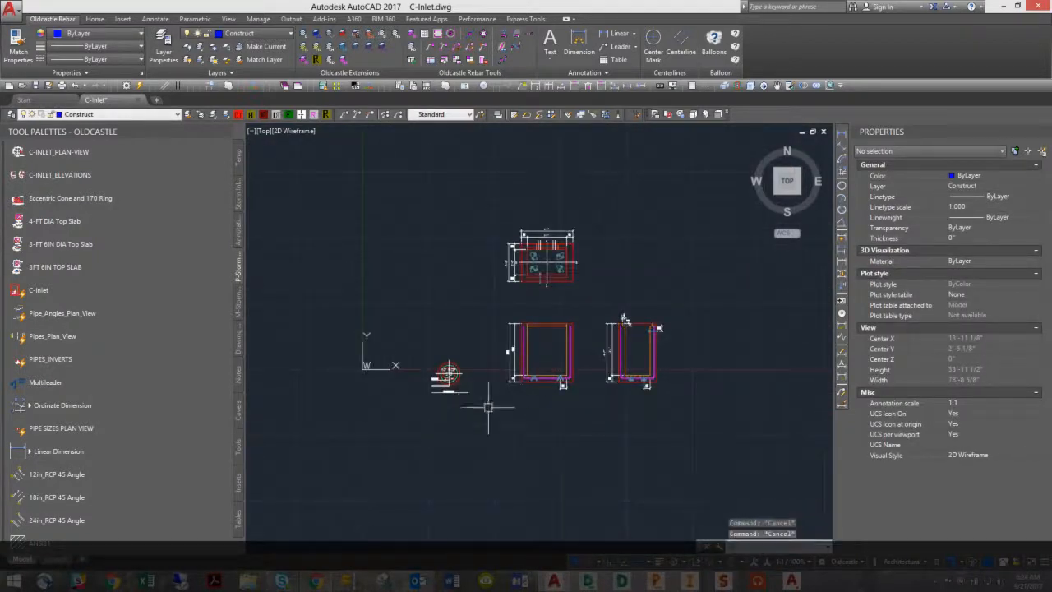
# Move the View-B and View-C elevations together straight down by about 2'-5", away from the plan view
pyautogui.write('m')
pyautogui.press('space')
pyautogui.click(539, 378)
pyautogui.click(632, 369)
pyautogui.click(565, 402)
pyautogui.press('space')
pyautogui.click(538, 406)
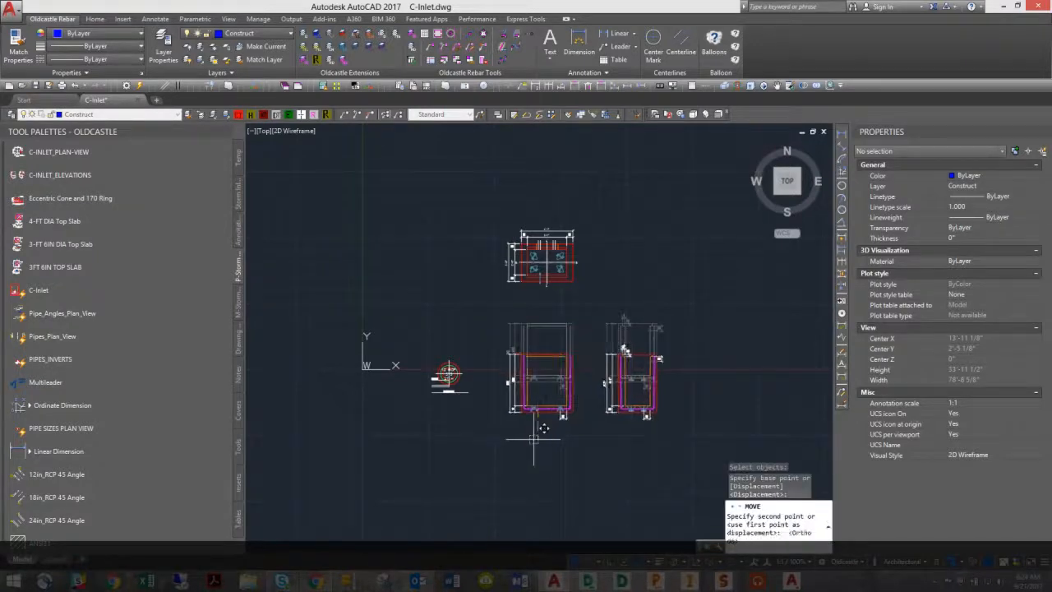
pyautogui.click(540, 421)
pyautogui.press('Escape')
# Switch the View-B elevation block to the Base w/Joint state
pyautogui.scroll(2, 542, 403)
pyautogui.click(559, 396)
pyautogui.rightClick(551, 410)
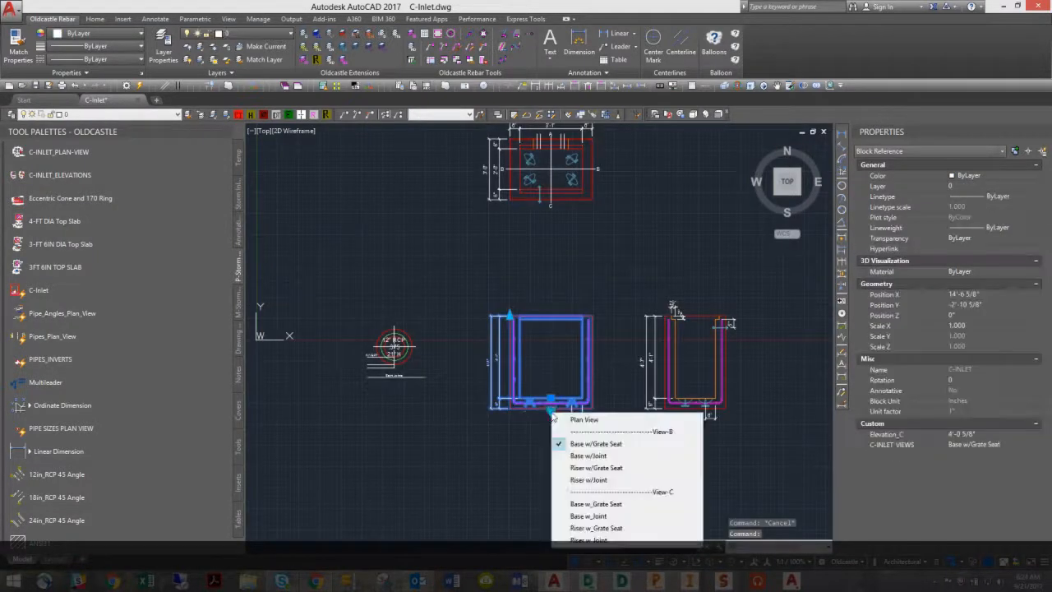
pyautogui.press('Escape')
pyautogui.press('Escape')
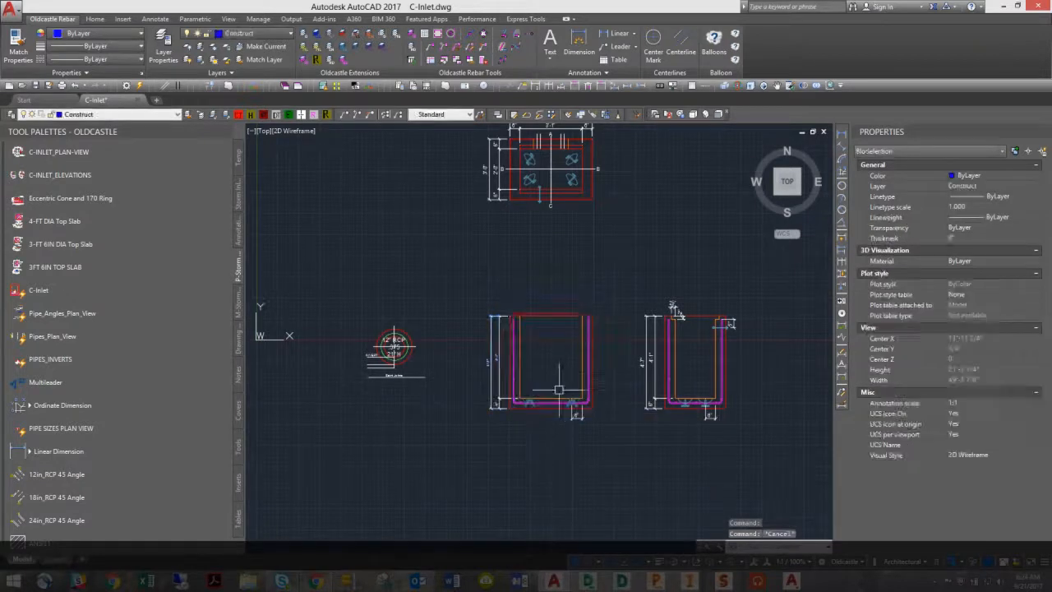
# Copy the View-B base straight up, placing the copy between the original and the plan view
pyautogui.write('co')
pyautogui.press('Return')
pyautogui.click(547, 407)
pyautogui.press('Return')
pyautogui.click(547, 410)
pyautogui.click(547, 297)
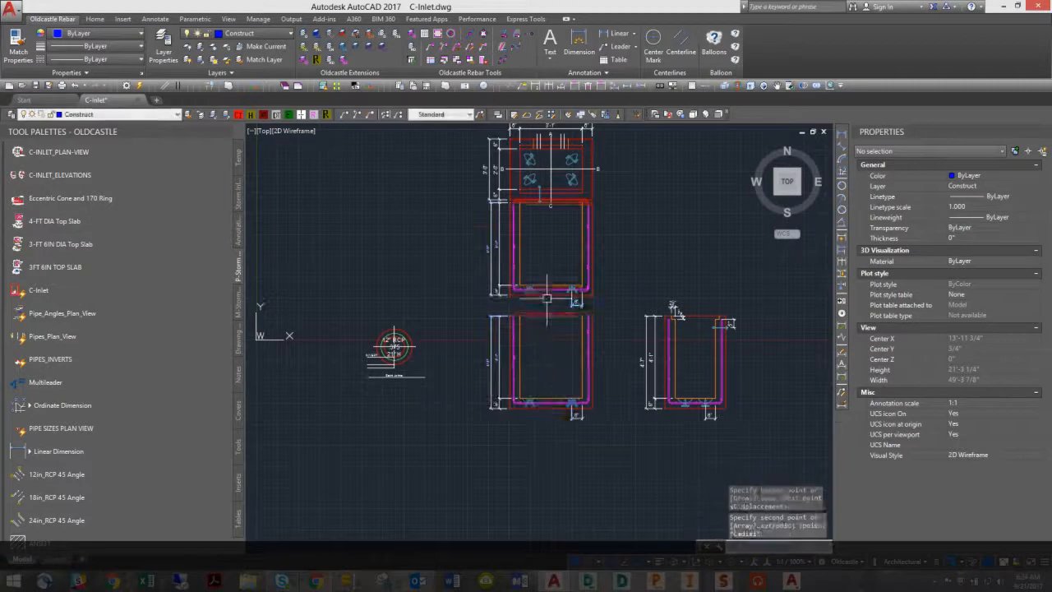
pyautogui.press('Return')
# Change the upper copy of the View-B block to the Riser w/Grate Seat state
pyautogui.click(546, 298)
pyautogui.click(550, 288)
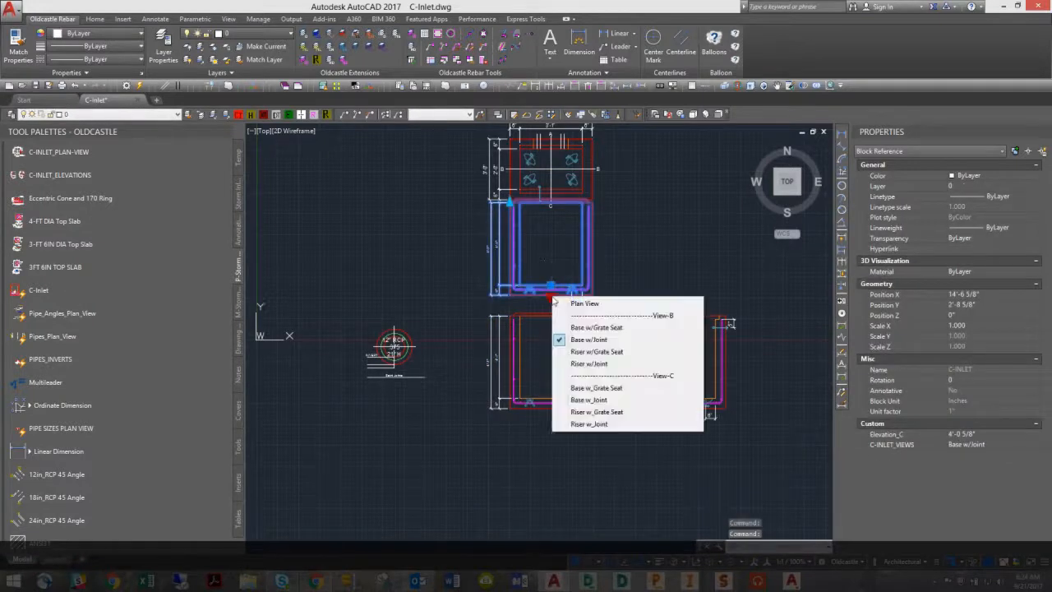
pyautogui.click(578, 352)
pyautogui.scroll(3, 542, 299)
pyautogui.press('Escape')
pyautogui.press('Escape')
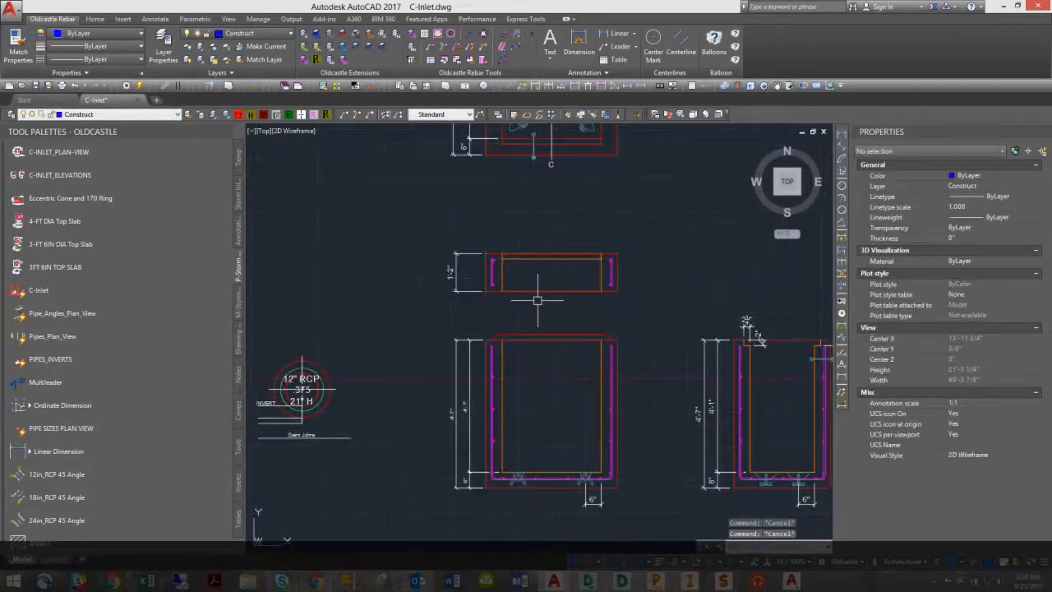
# Move the View-B riser by its lower right corner onto the upper edge of the View-B base
pyautogui.write('m')
pyautogui.press('Return')
pyautogui.click(549, 291)
pyautogui.press('Return')
pyautogui.click(617, 291)
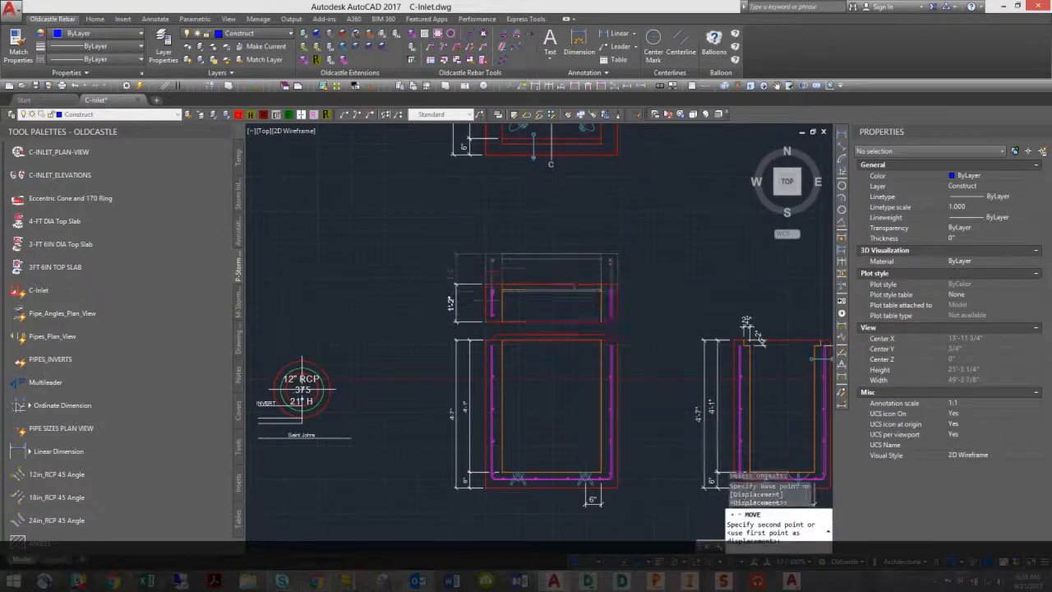
pyautogui.scroll(3, 630, 301)
pyautogui.scroll(-3, 622, 353)
pyautogui.scroll(4, 478, 384)
pyautogui.press('Escape')
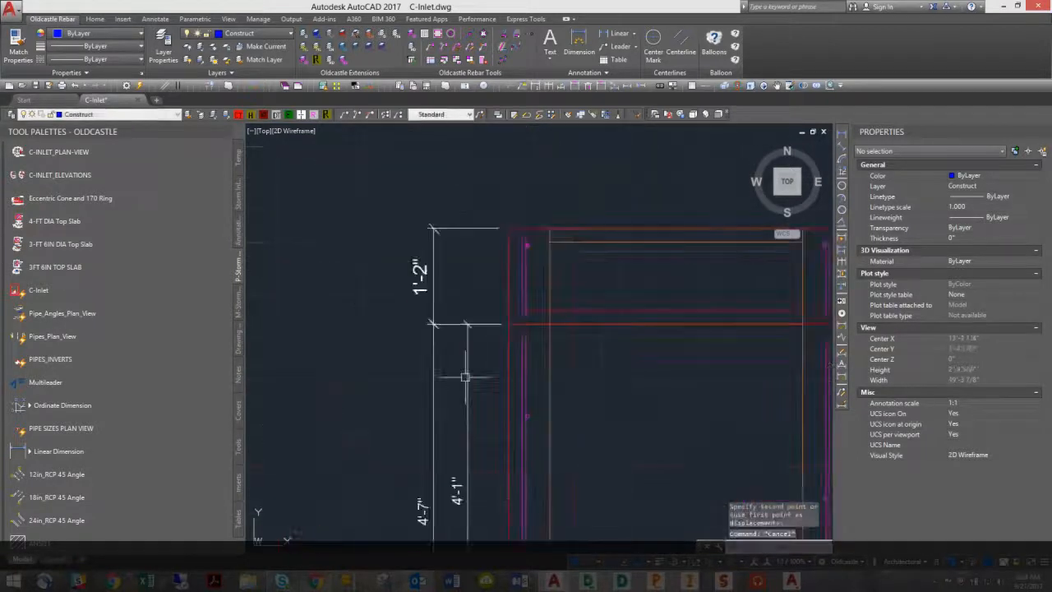
# Stretch the View-B riser upward to a height of 2'-4"
pyautogui.scroll(-4, 438, 385)
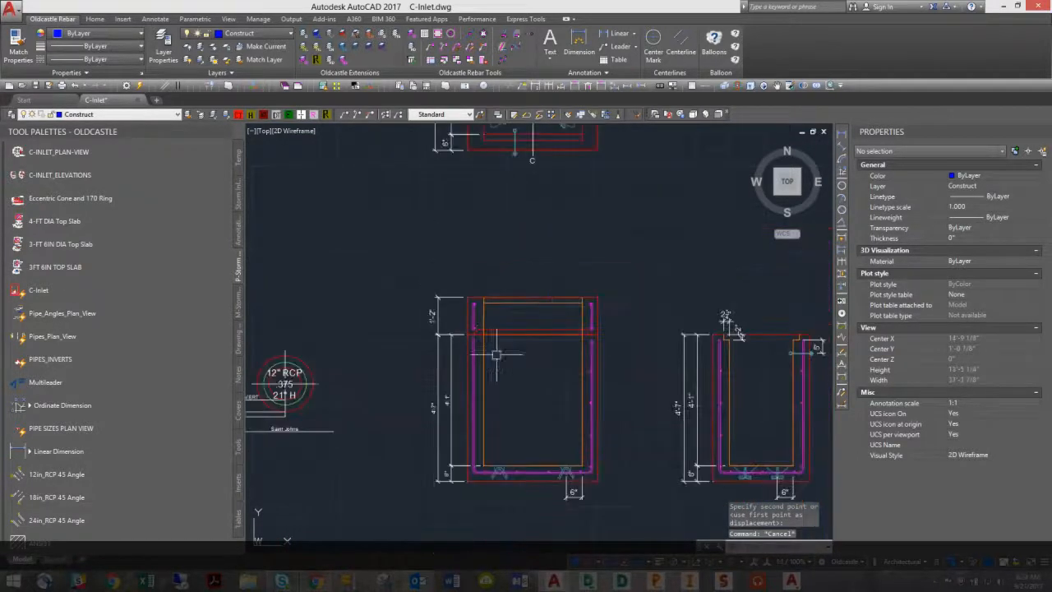
pyautogui.click(480, 332)
pyautogui.click(465, 317)
pyautogui.click(452, 281)
pyautogui.scroll(-2, 505, 303)
pyautogui.press('Escape')
pyautogui.press('Escape')
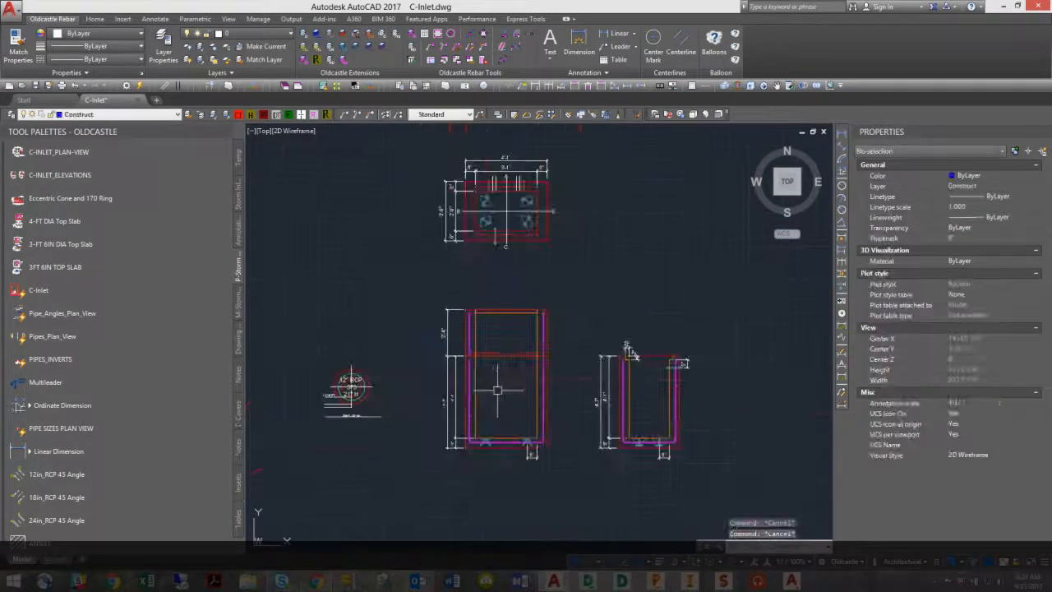
pyautogui.scroll(2, 493, 378)
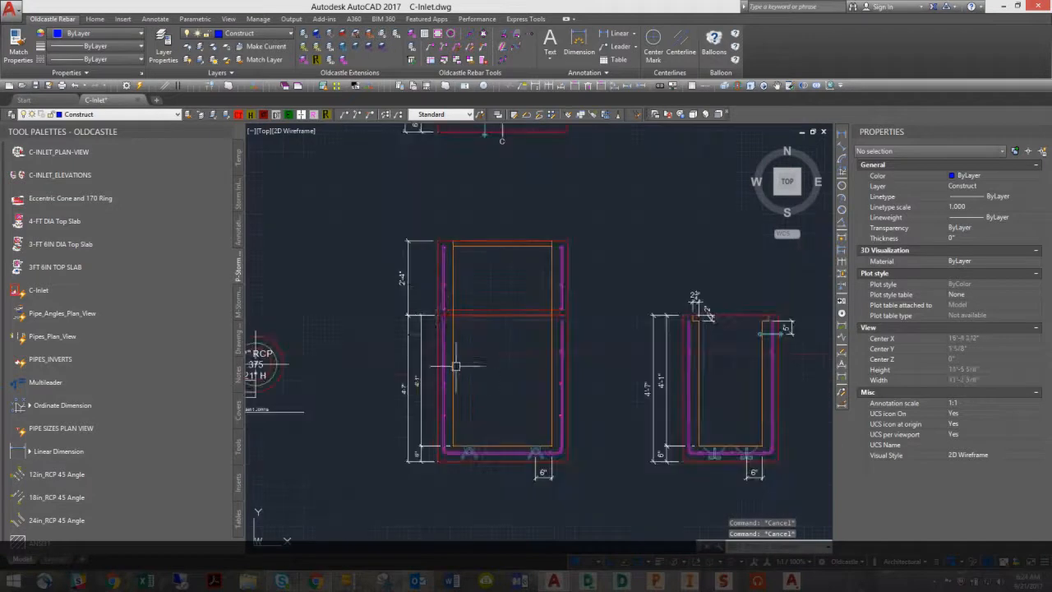
pyautogui.moveTo(518, 400)
pyautogui.mouseDown(button='middle')
pyautogui.moveTo(467, 383)
pyautogui.moveTo(436, 388)
pyautogui.mouseUp(button='middle')
pyautogui.moveTo(590, 377); pyautogui.dragTo(557, 378, button='middle')
pyautogui.click(558, 379)
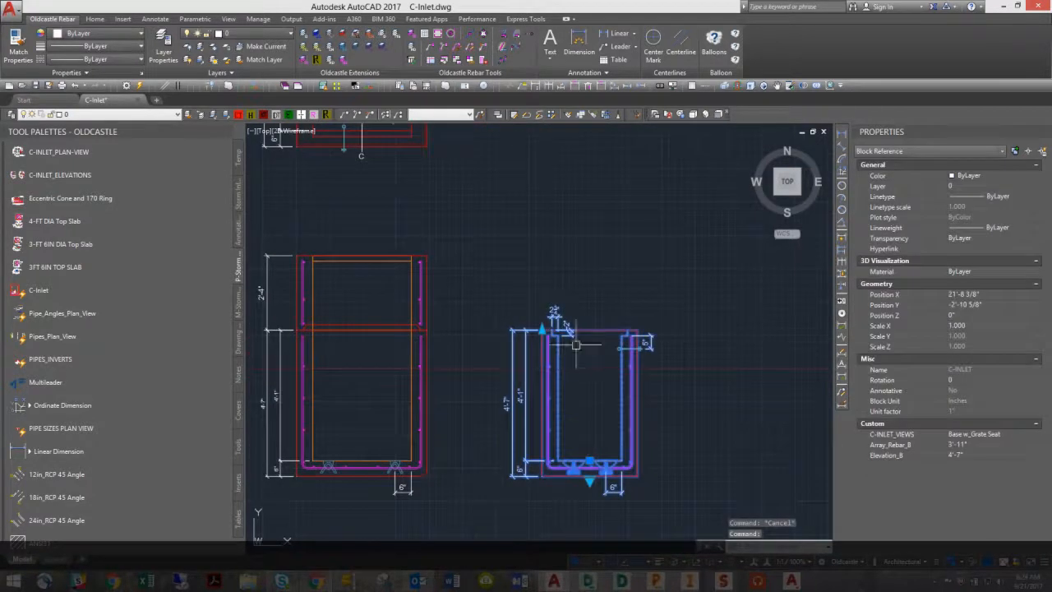
pyautogui.click(542, 330)
pyautogui.press('Escape')
pyautogui.press('Escape')
# Switch the View-C elevation block to the Base w_Joint state
pyautogui.click(547, 383)
pyautogui.click(590, 481)
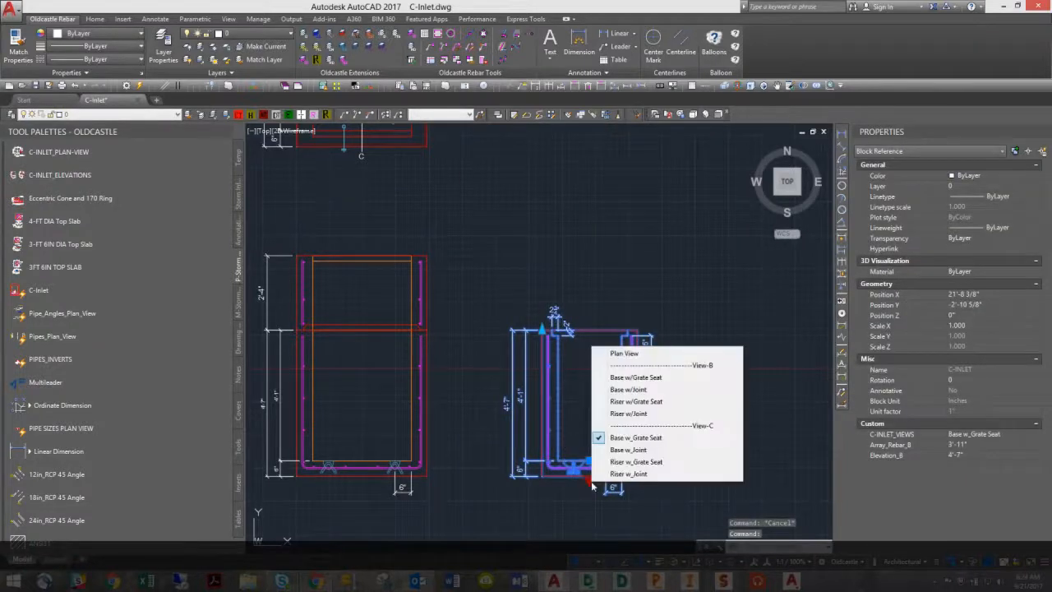
pyautogui.click(632, 439)
pyautogui.press('Escape')
pyautogui.press('Escape')
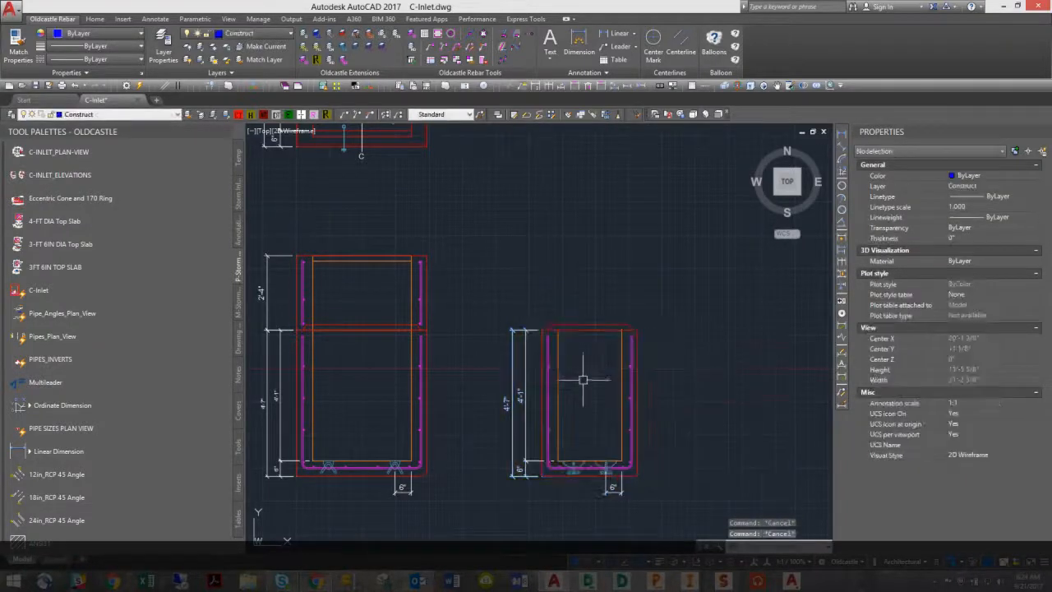
# Copy the View-C base from its inside floor corner up to the matching inside corner at the top of the walls
pyautogui.write('co')
pyautogui.press('Return')
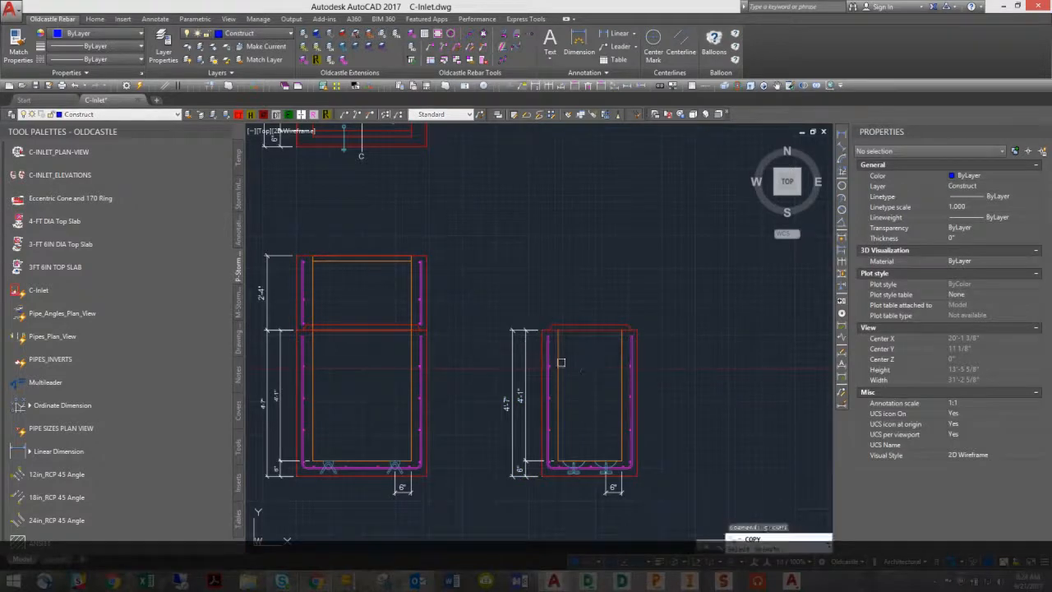
pyautogui.click(558, 362)
pyautogui.press('Return')
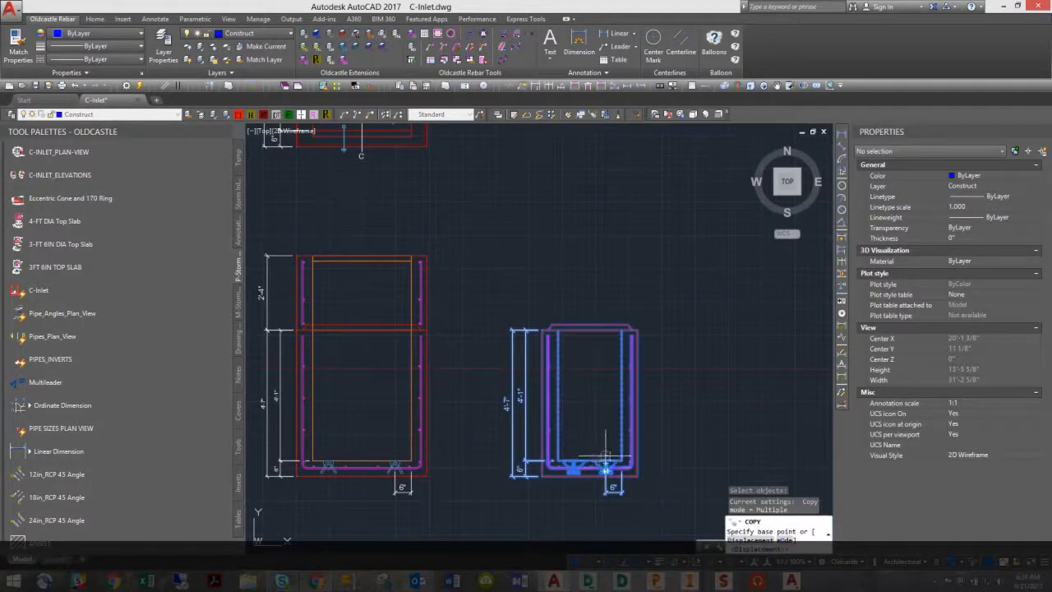
pyautogui.scroll(2, 606, 452)
pyautogui.click(626, 463)
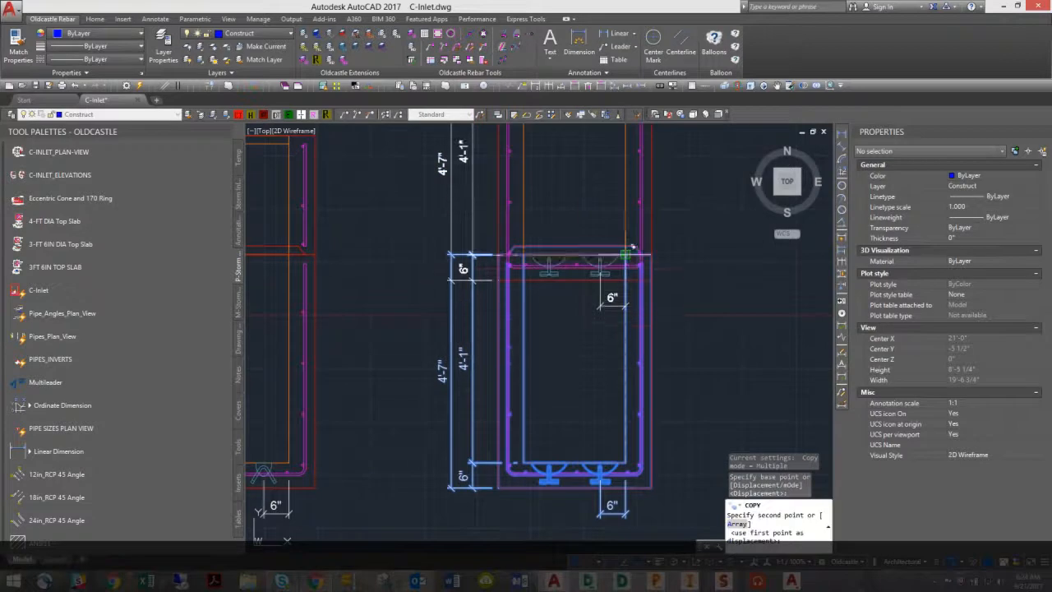
pyautogui.click(626, 254)
pyautogui.moveTo(604, 331); pyautogui.dragTo(587, 430, button='middle')
pyautogui.press('Escape')
pyautogui.press('Escape')
# Change the upper copy of the View-C block to the Riser w_Grate Seat state
pyautogui.click(623, 290)
pyautogui.click(558, 386)
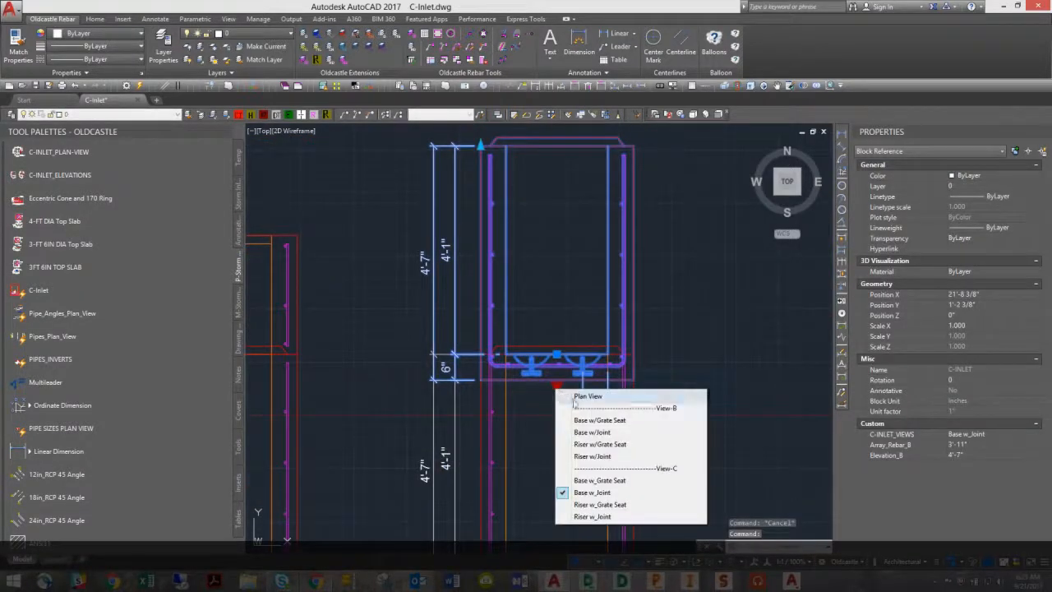
pyautogui.click(599, 504)
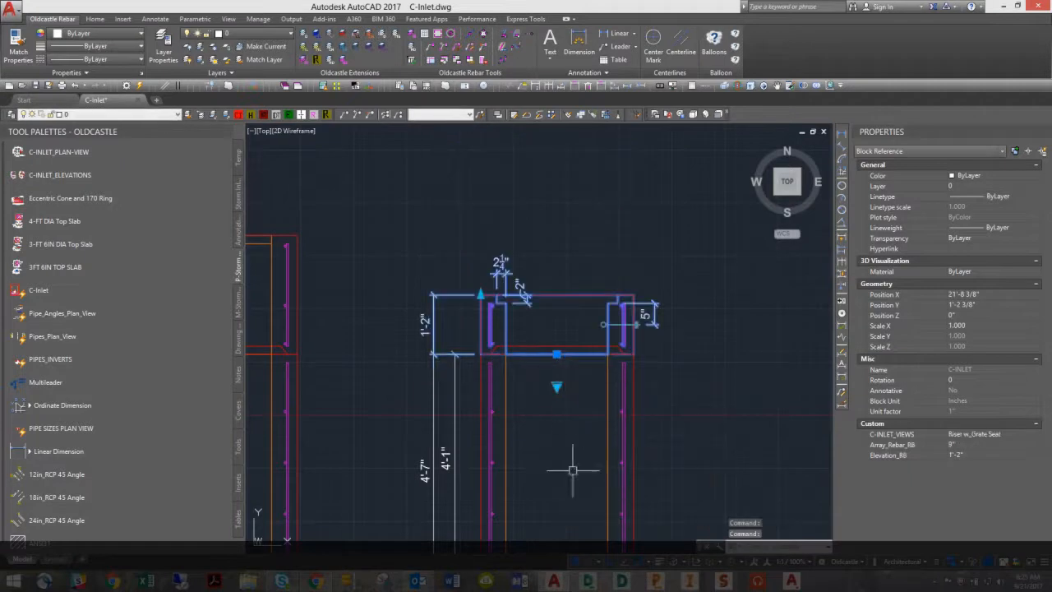
# Stretch the View-C riser upward to align with the top of the View-B riser
pyautogui.moveTo(587, 338); pyautogui.dragTo(612, 428, button='middle')
pyautogui.click(505, 384)
pyautogui.click(322, 325)
pyautogui.scroll(-5, 505, 331)
pyautogui.press('Escape')
# Open the C-INLET block of the View-B riser in the Block Editor
pyautogui.moveTo(466, 407); pyautogui.dragTo(562, 374, button='middle')
pyautogui.click(518, 322)
pyautogui.rightClick(525, 325)
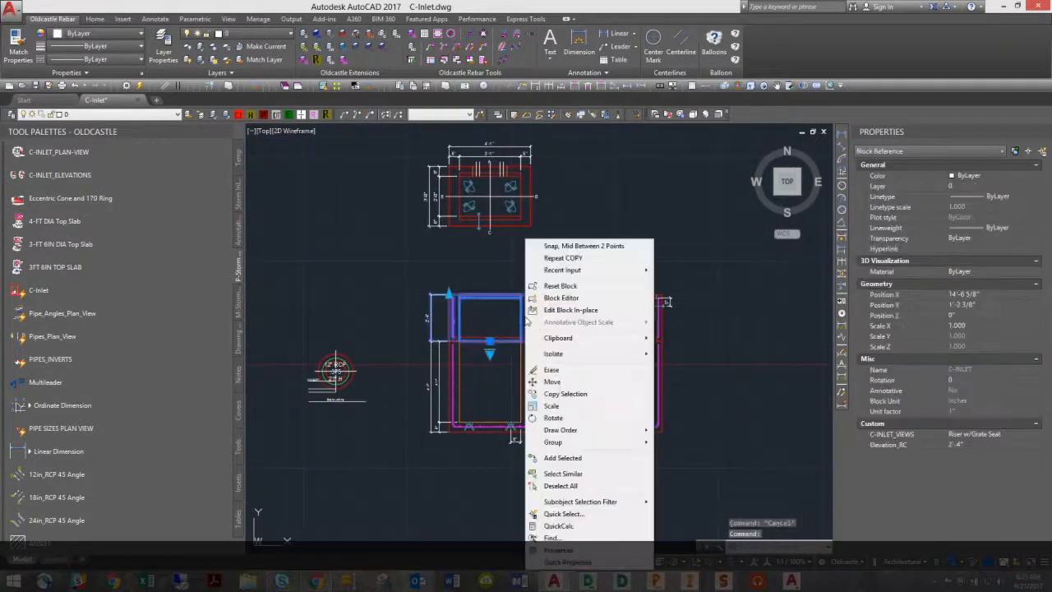
pyautogui.click(562, 298)
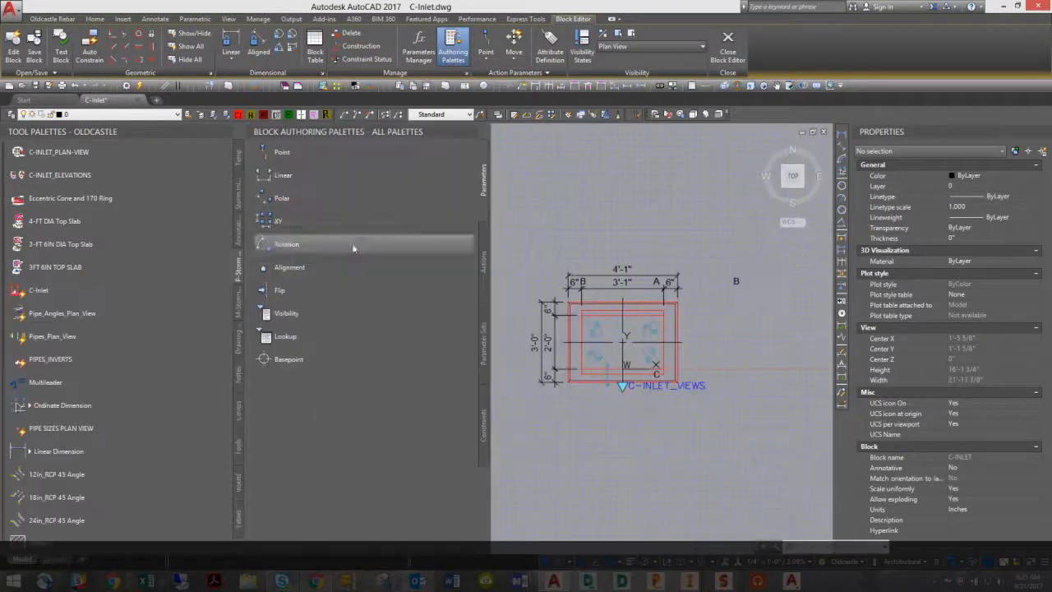
# Set the annotation scale in the Block Editor to 3/8" = 1'-0"
pyautogui.scroll(2, 614, 387)
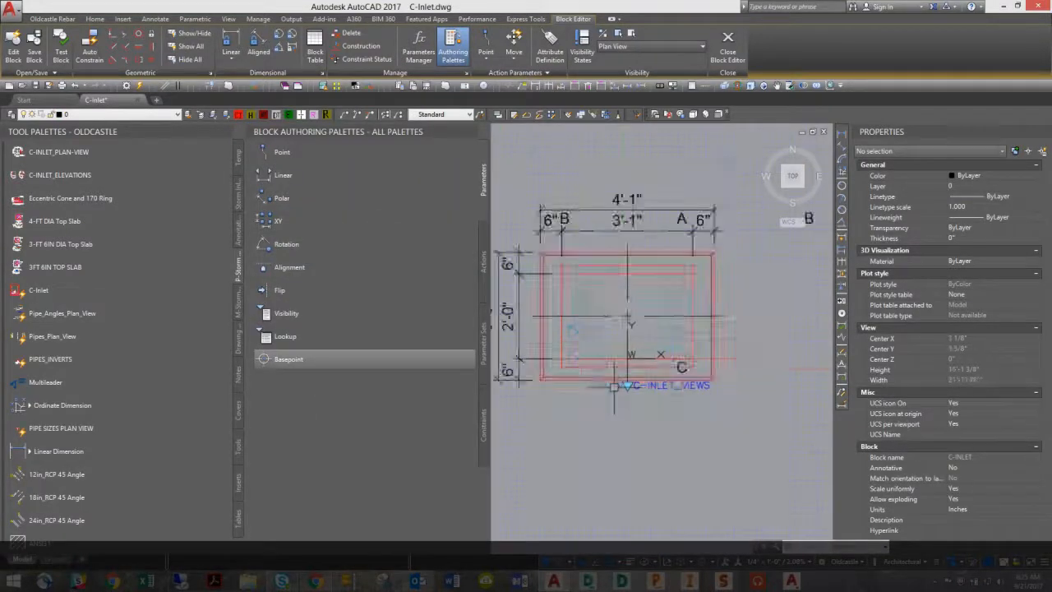
pyautogui.scroll(3, 614, 387)
pyautogui.scroll(-2, 627, 337)
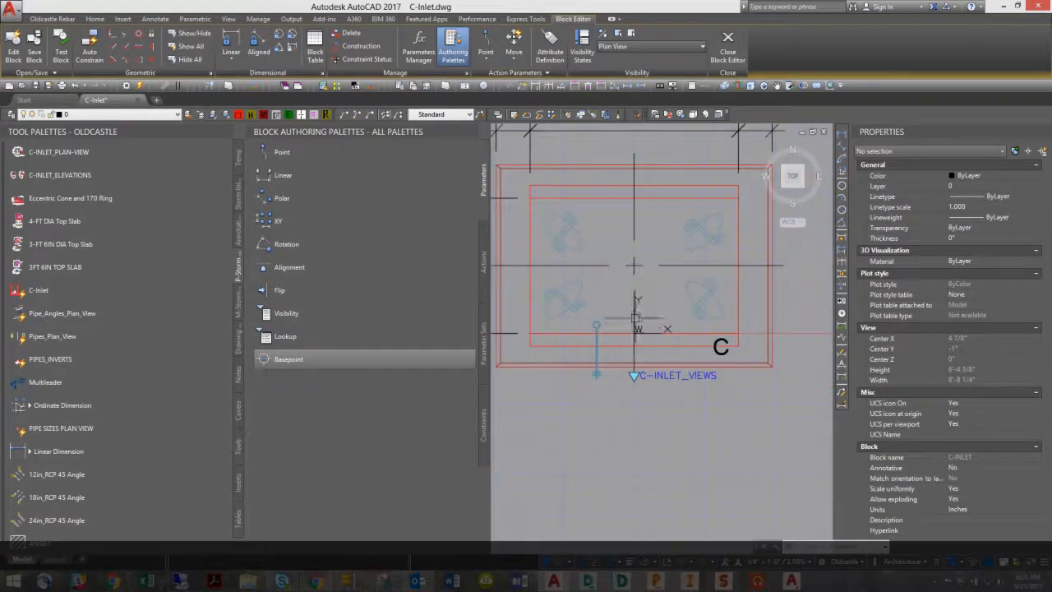
pyautogui.scroll(-5, 657, 394)
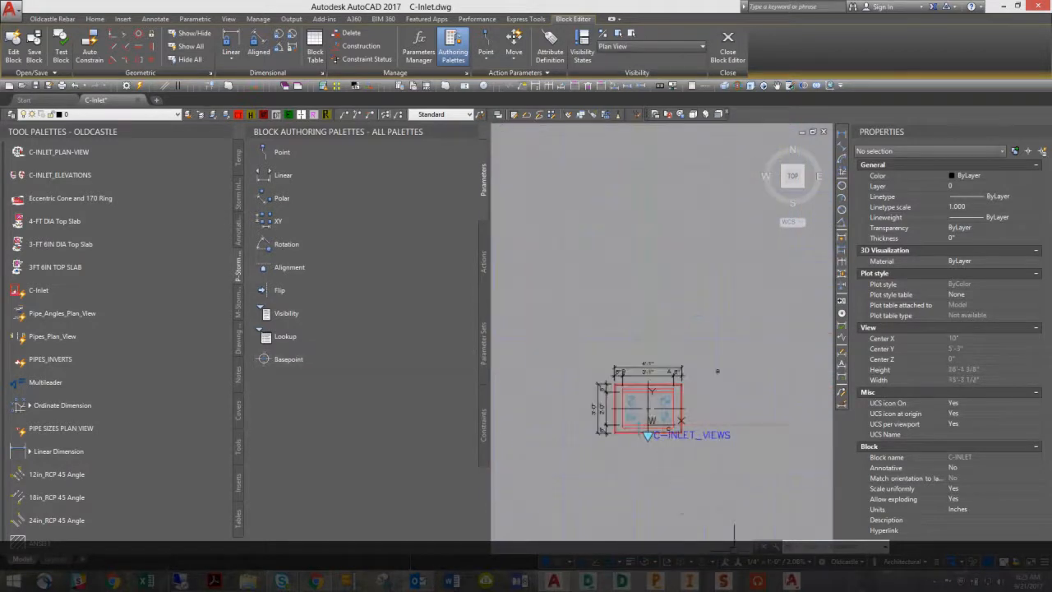
pyautogui.click(810, 562)
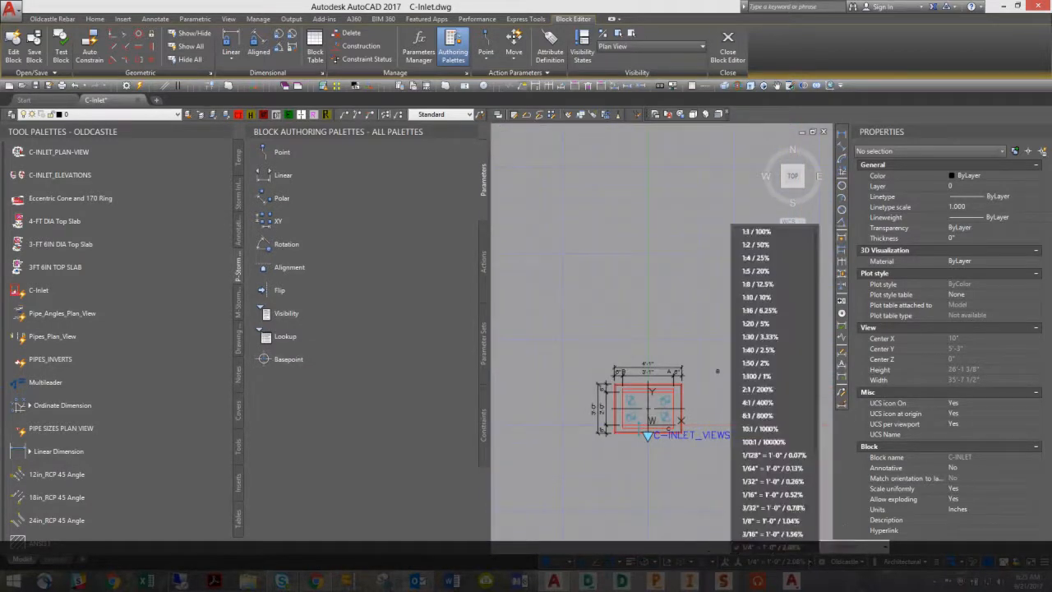
pyautogui.scroll(-1, 773, 536)
pyautogui.click(765, 534)
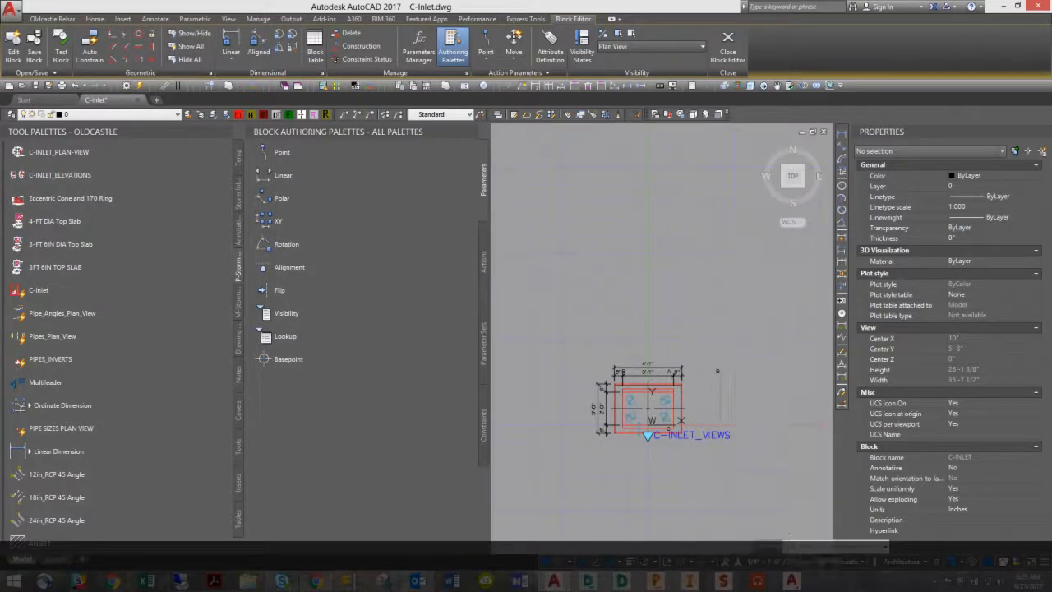
pyautogui.scroll(4, 658, 477)
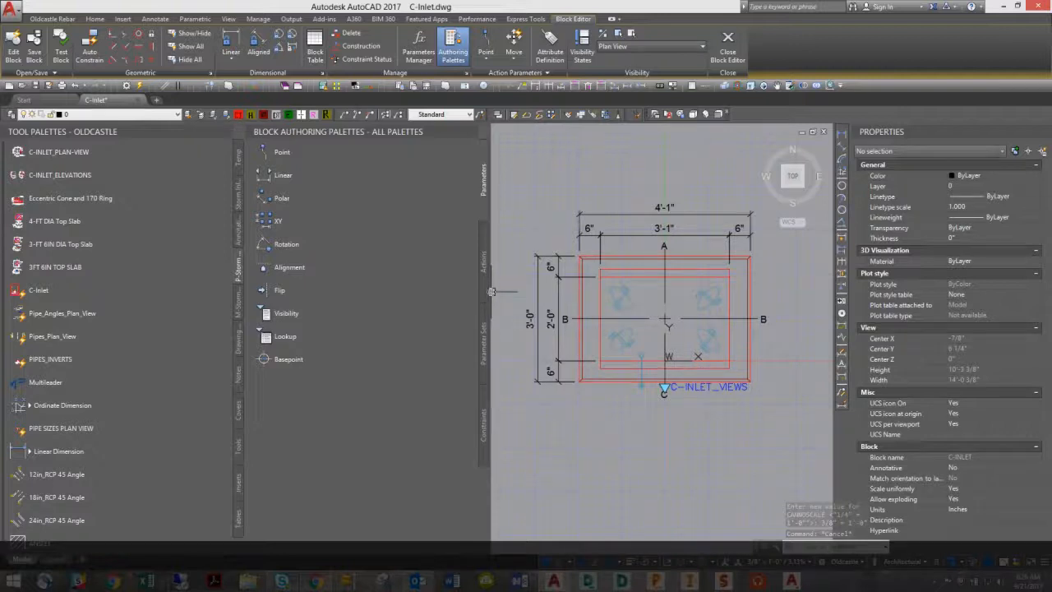
# Narrow the Block Authoring Palettes and make Base w/Grate Seat the block's current visibility state
pyautogui.moveTo(453, 292); pyautogui.dragTo(439, 293)
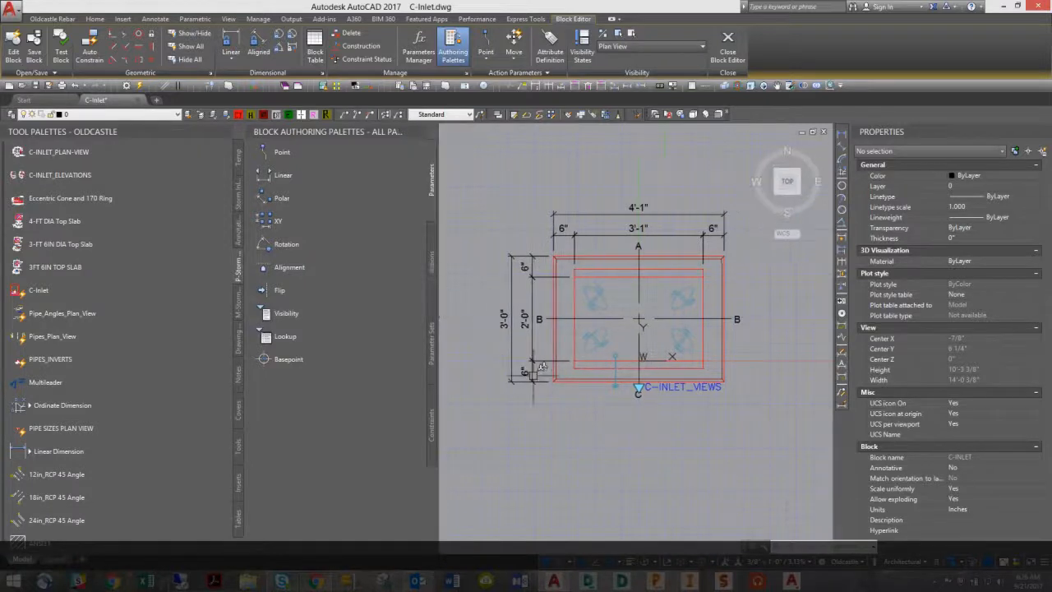
pyautogui.doubleClick(671, 386)
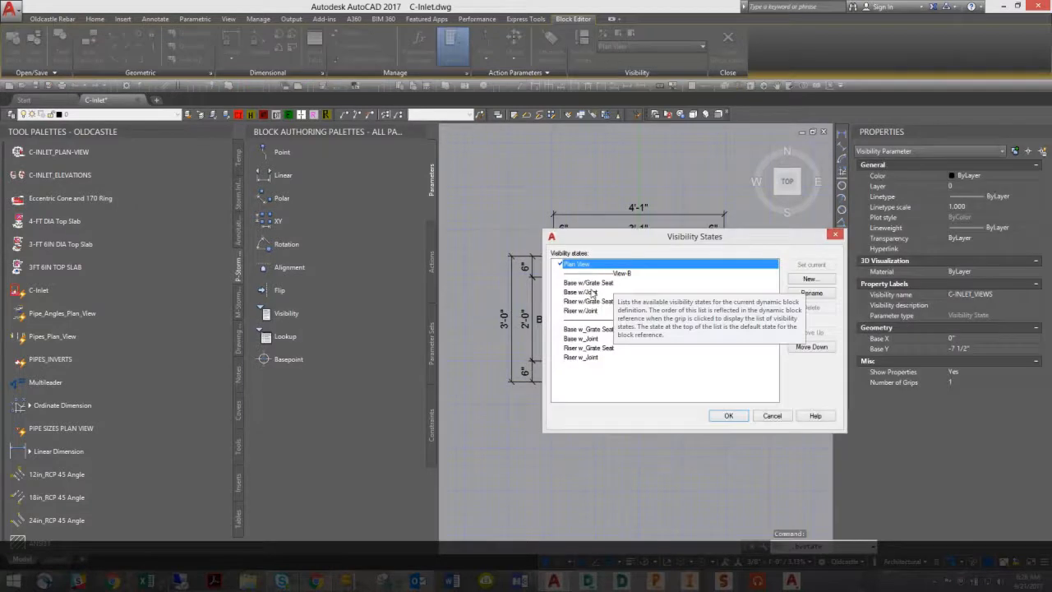
pyautogui.click(590, 285)
pyautogui.click(728, 415)
# Examine the Elevation_C and Array_Rebar_C parameters and their actions in the Base w/Grate Seat state
pyautogui.moveTo(627, 424); pyautogui.dragTo(580, 420, button='middle')
pyautogui.scroll(-1, 580, 421)
pyautogui.scroll(-1, 668, 430)
pyautogui.moveTo(679, 437)
pyautogui.mouseDown(button='middle')
pyautogui.moveTo(695, 435)
pyautogui.moveTo(665, 411)
pyautogui.mouseUp(button='middle')
pyautogui.scroll(3, 579, 386)
pyautogui.moveTo(576, 400); pyautogui.dragTo(612, 408, button='middle')
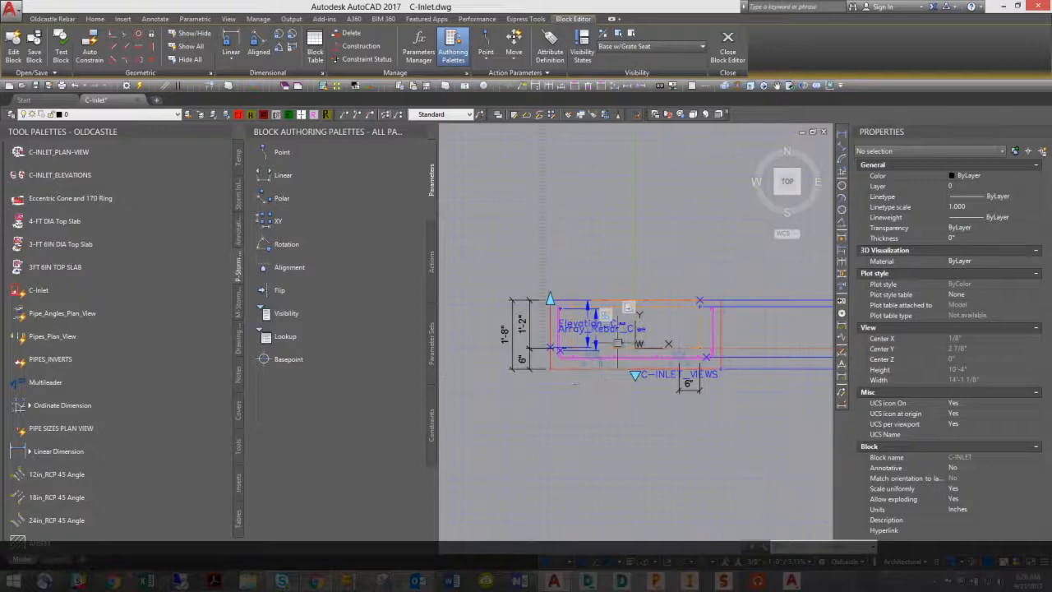
pyautogui.moveTo(658, 408); pyautogui.dragTo(625, 418, button='middle')
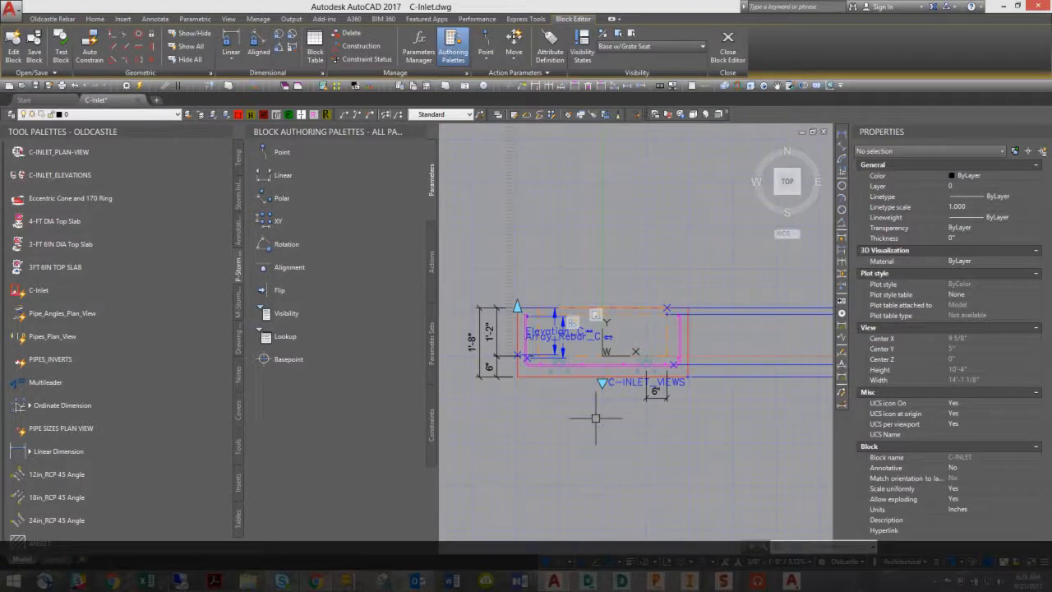
pyautogui.scroll(-2, 595, 418)
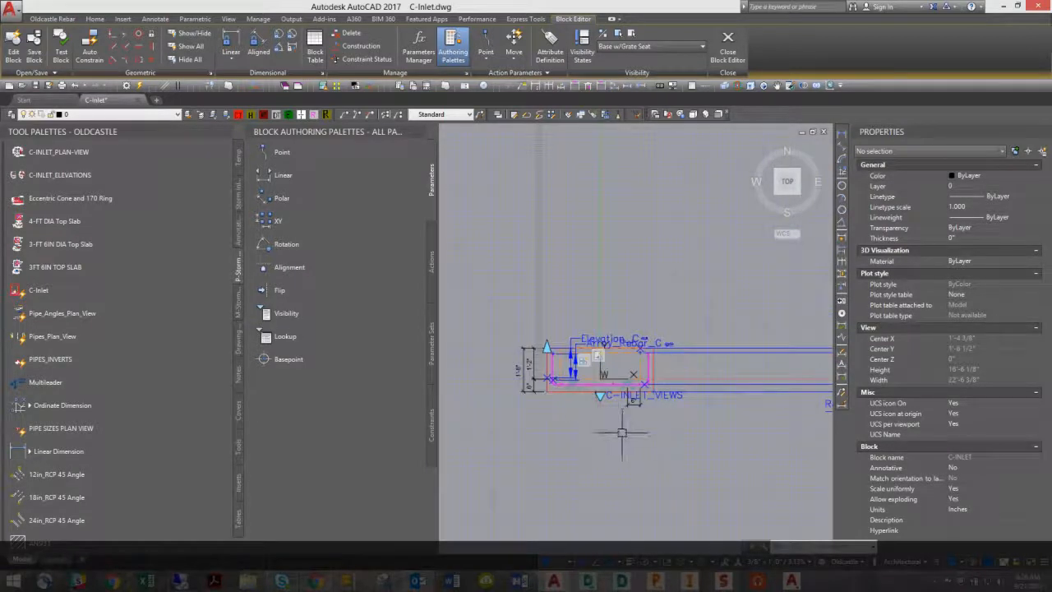
pyautogui.moveTo(621, 430); pyautogui.dragTo(608, 426, button='middle')
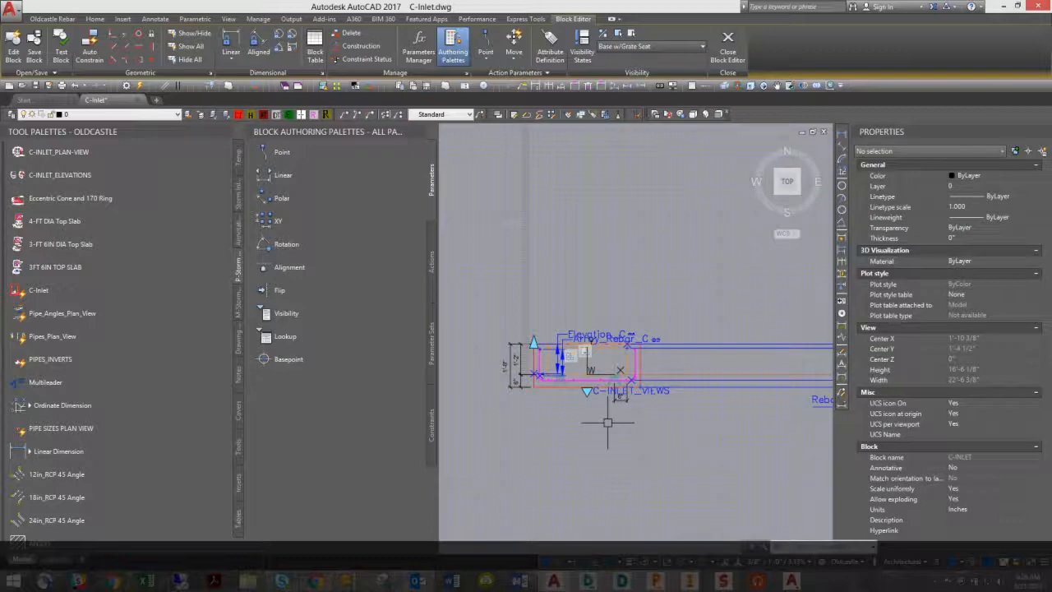
pyautogui.scroll(1, 576, 402)
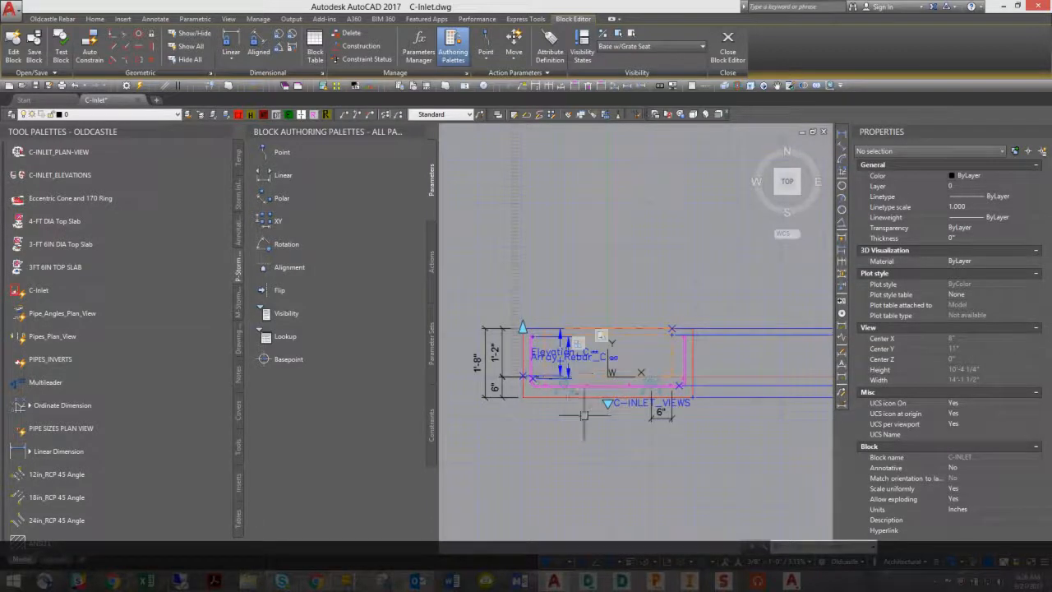